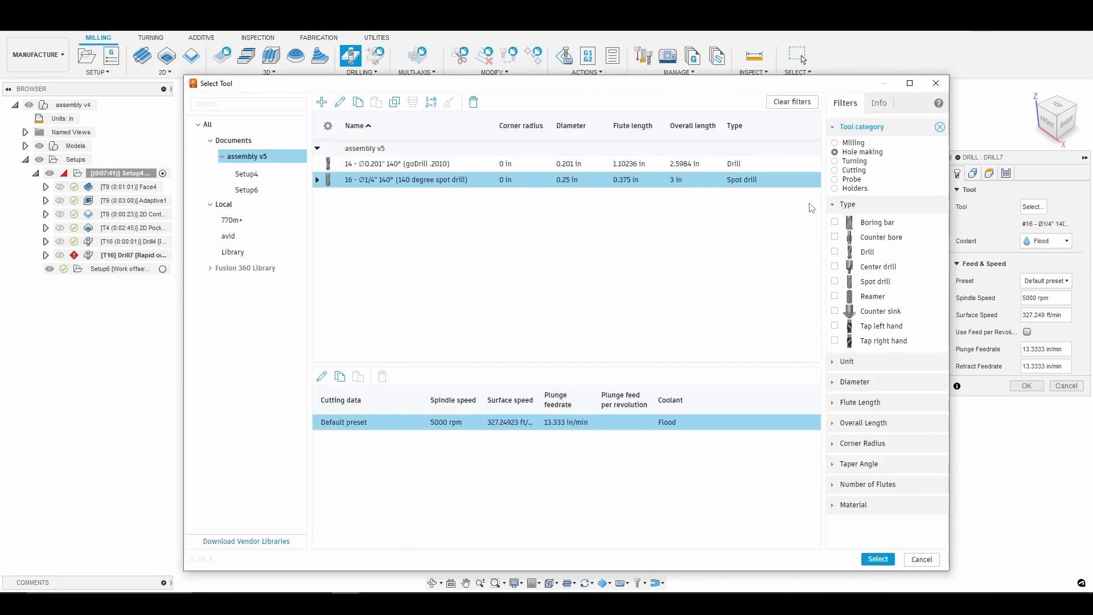
# Choose tool 14, the 0.201" 140° goDrill .2010, from the local 770m+ library for the drill operation
pyautogui.click(247, 222)
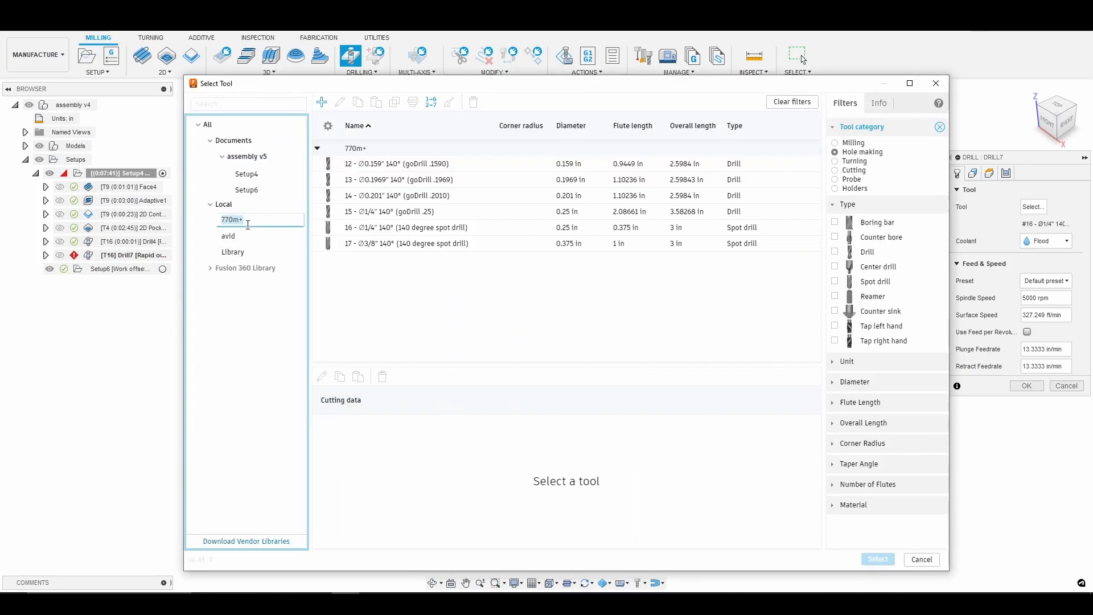
pyautogui.click(441, 199)
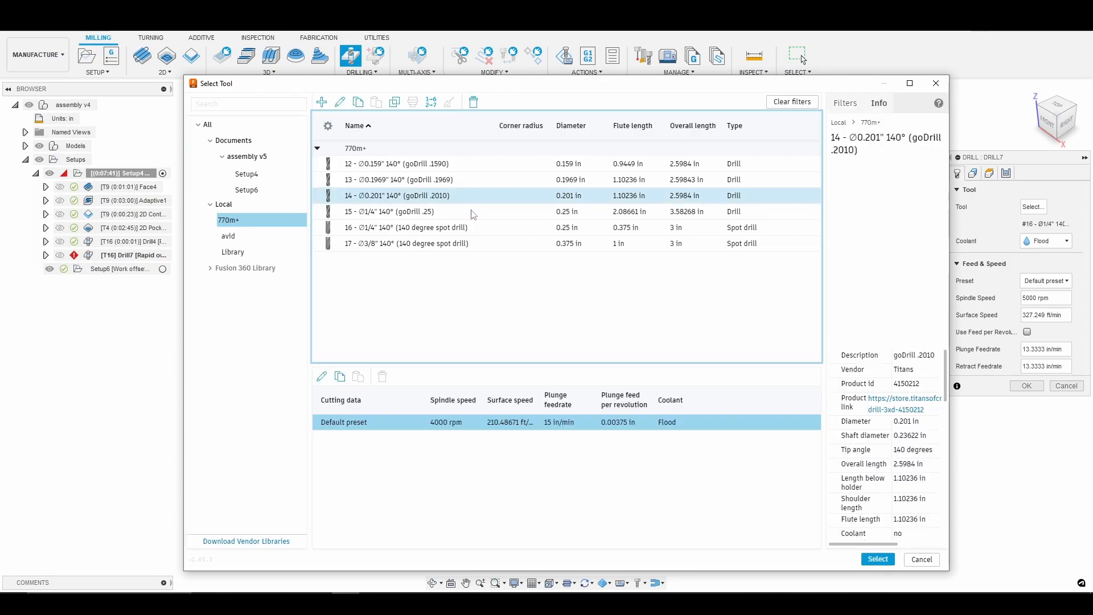
pyautogui.click(878, 559)
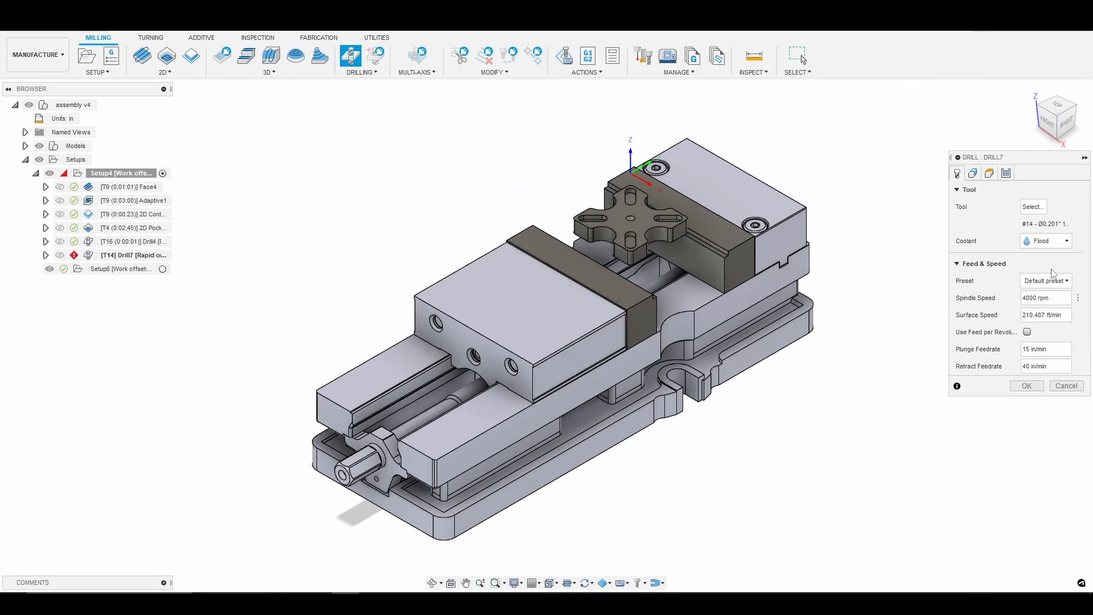
# Select the cylindrical face of the cross-shaped part's centre hole as the drilling geometry
pyautogui.click(972, 176)
pyautogui.scroll(3, 631, 231)
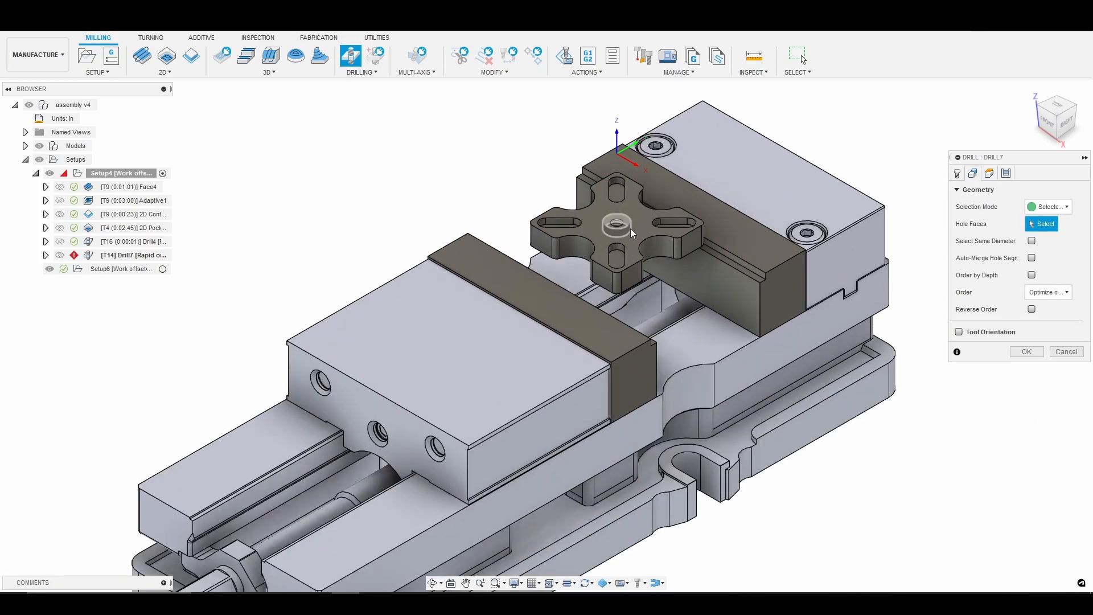
pyautogui.click(623, 224)
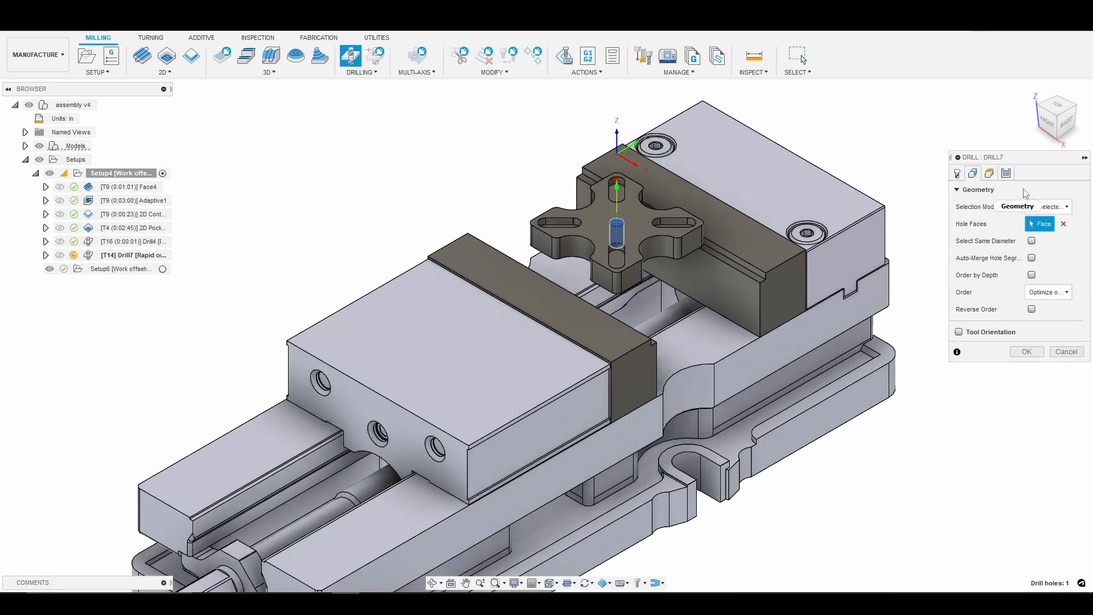
# Set the bottom height to Stock bottom and enable Drill Tip Through Bottom with a break-through depth of 0.05 in
pyautogui.click(989, 174)
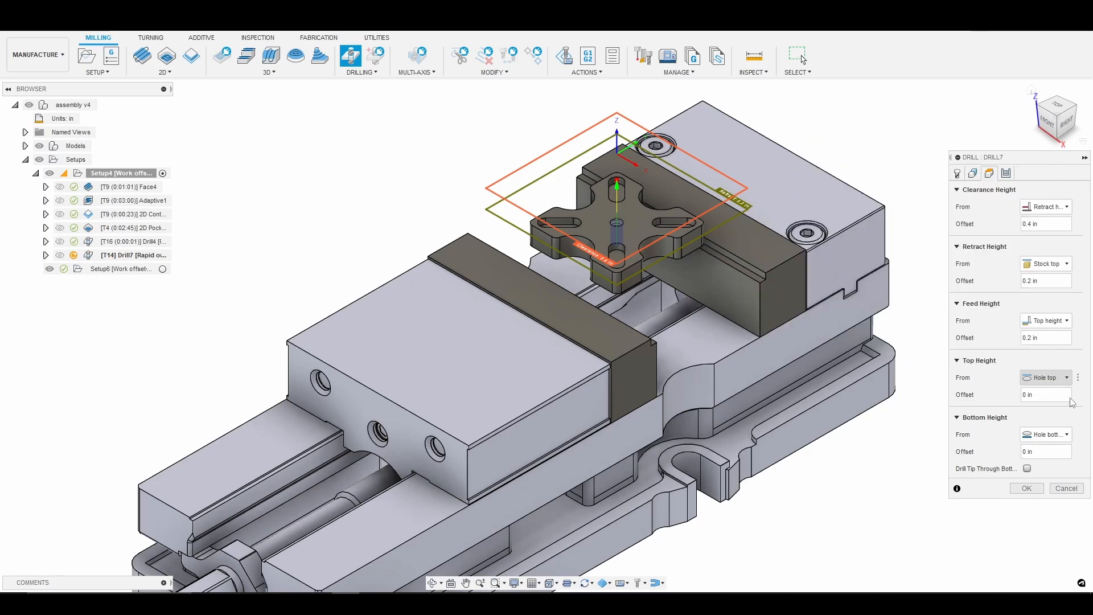
pyautogui.click(1066, 435)
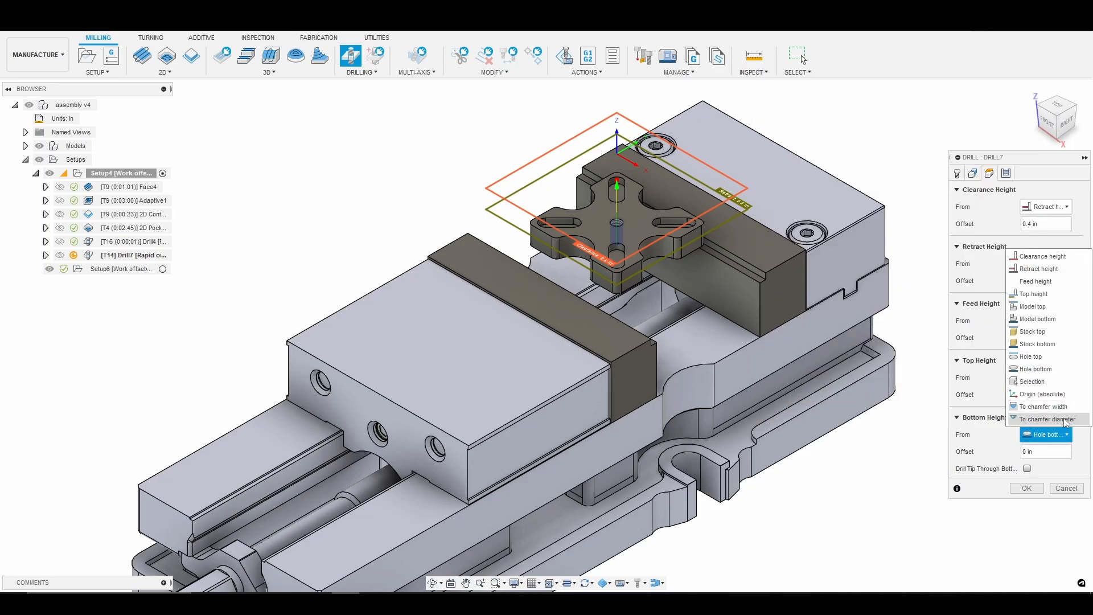
pyautogui.click(1057, 344)
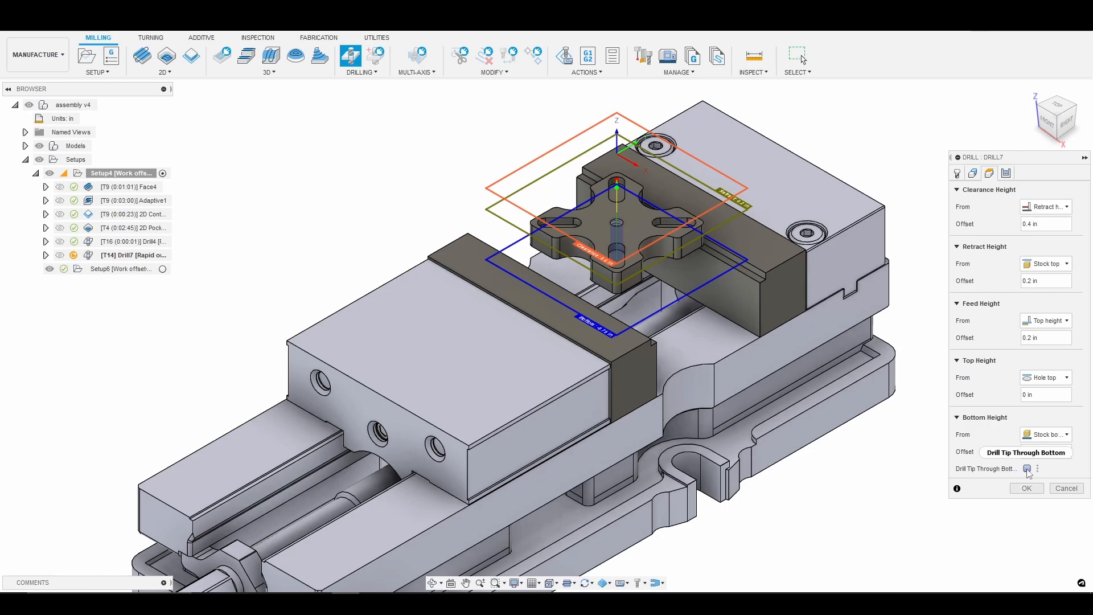
pyautogui.moveTo(1028, 470)
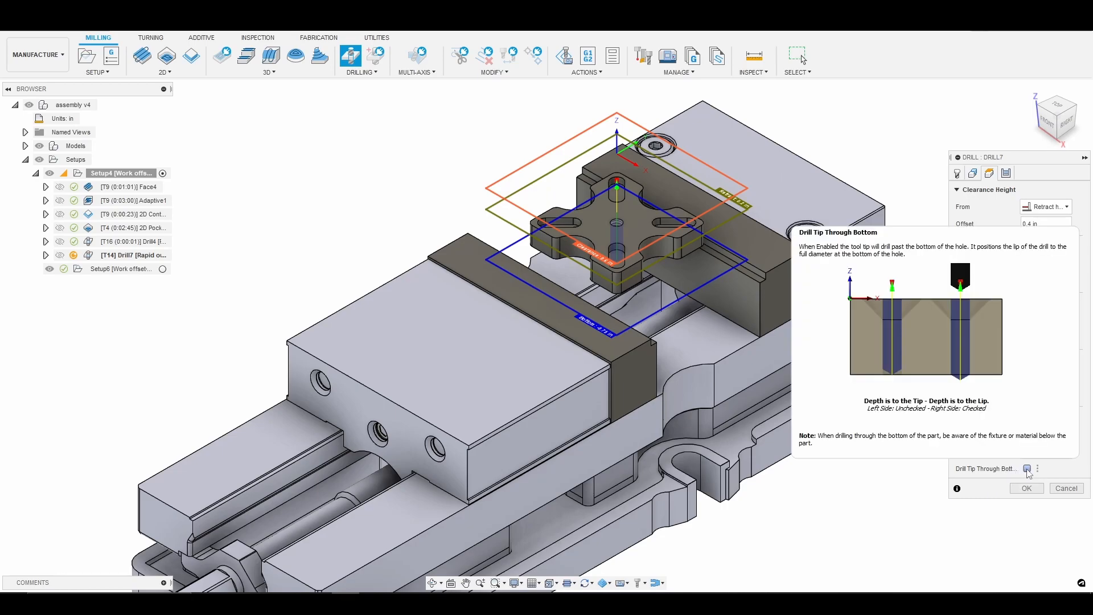
pyautogui.click(1028, 470)
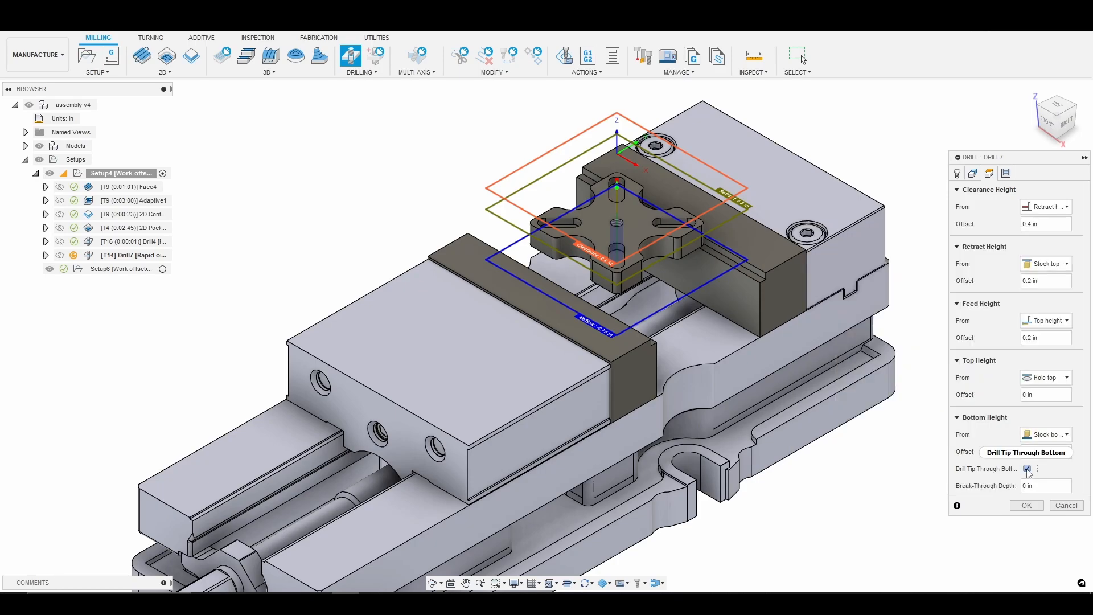
pyautogui.moveTo(1027, 490)
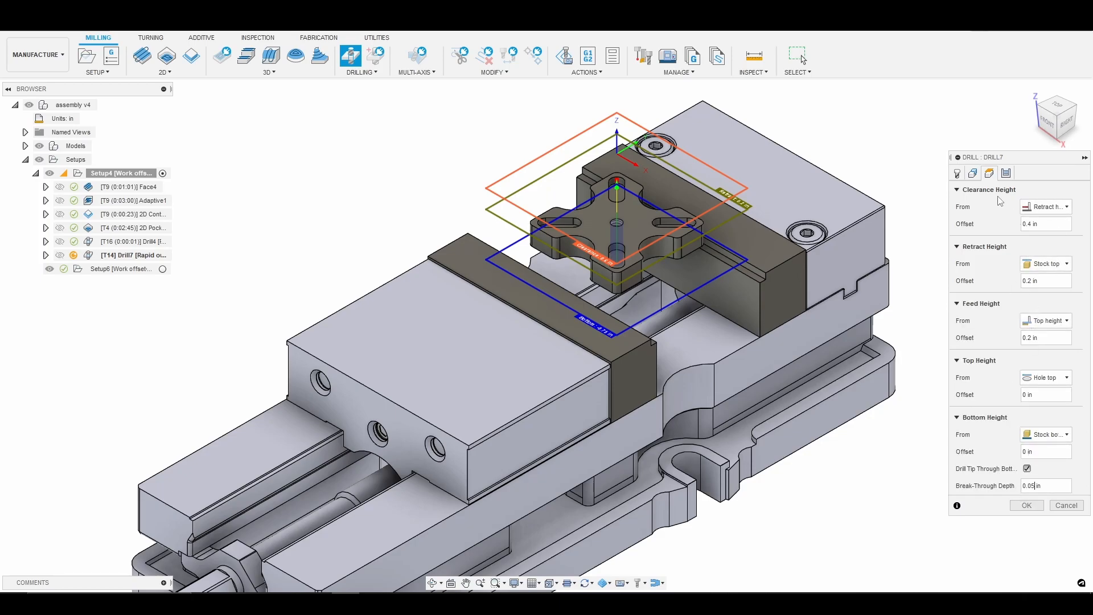
# Use the Deep drilling - full retract cycle, trim the pecking depth to 0.050 in and confirm the drill operation
pyautogui.click(1013, 174)
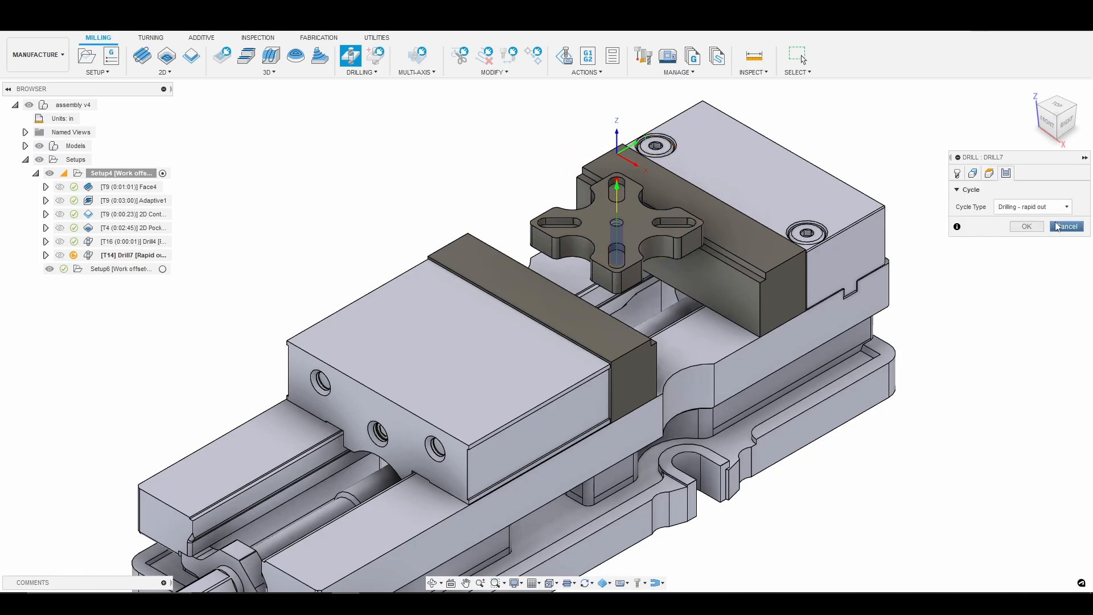
pyautogui.click(1067, 208)
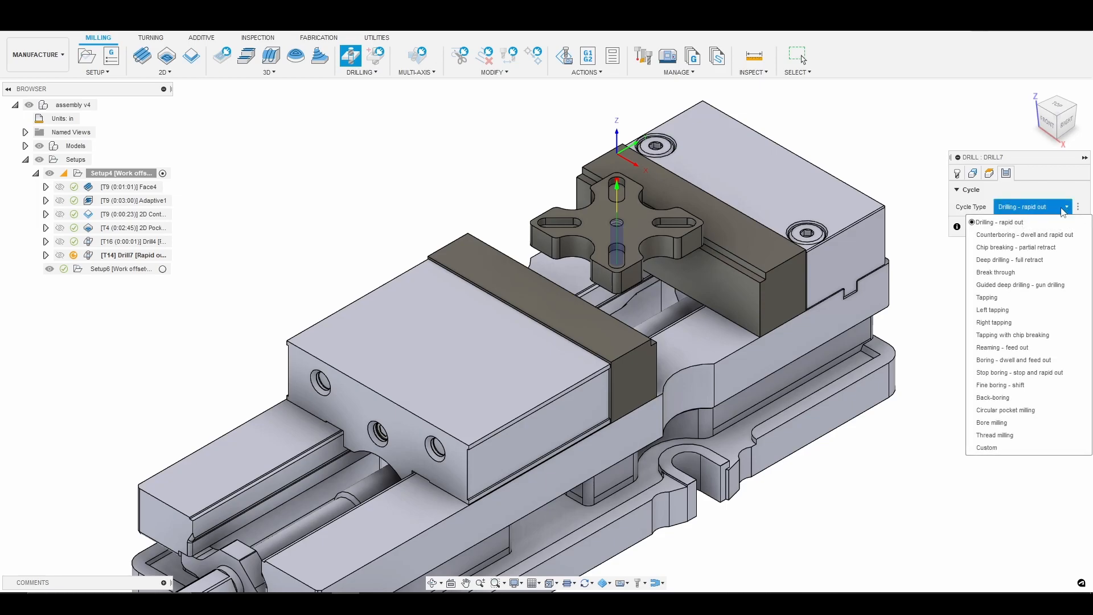
pyautogui.click(1037, 260)
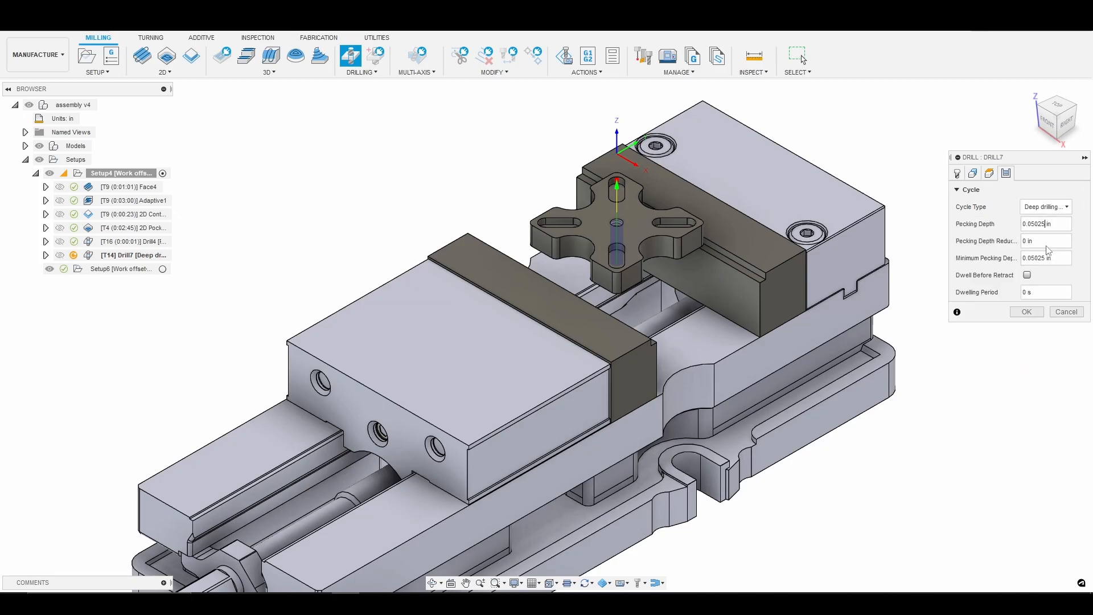
pyautogui.click(1051, 225)
pyautogui.press('BackSpace')
pyautogui.press('BackSpace')
pyautogui.click(1041, 311)
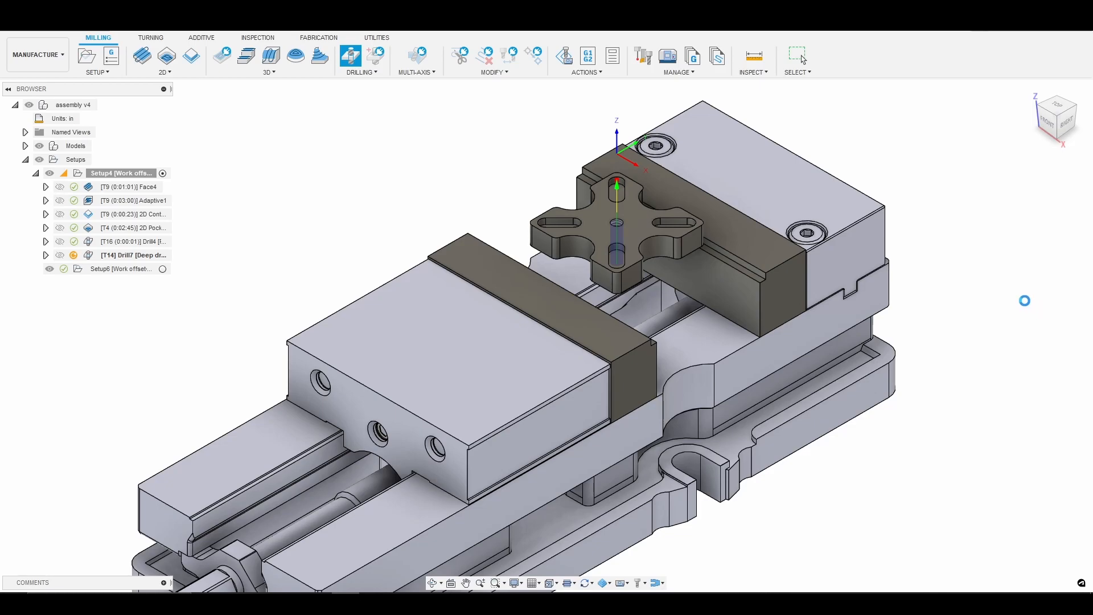
# Simulate the deep drilling operation from the right side view, running through the peck moves with the tool and holder
pyautogui.rightClick(152, 257)
pyautogui.click(219, 85)
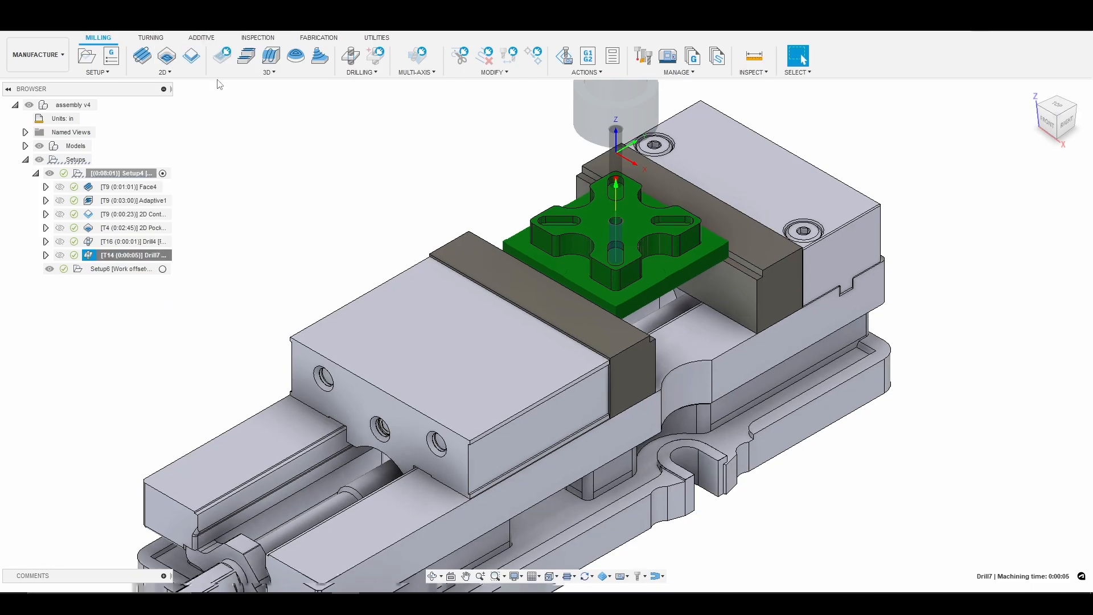
pyautogui.moveTo(1033, 90)
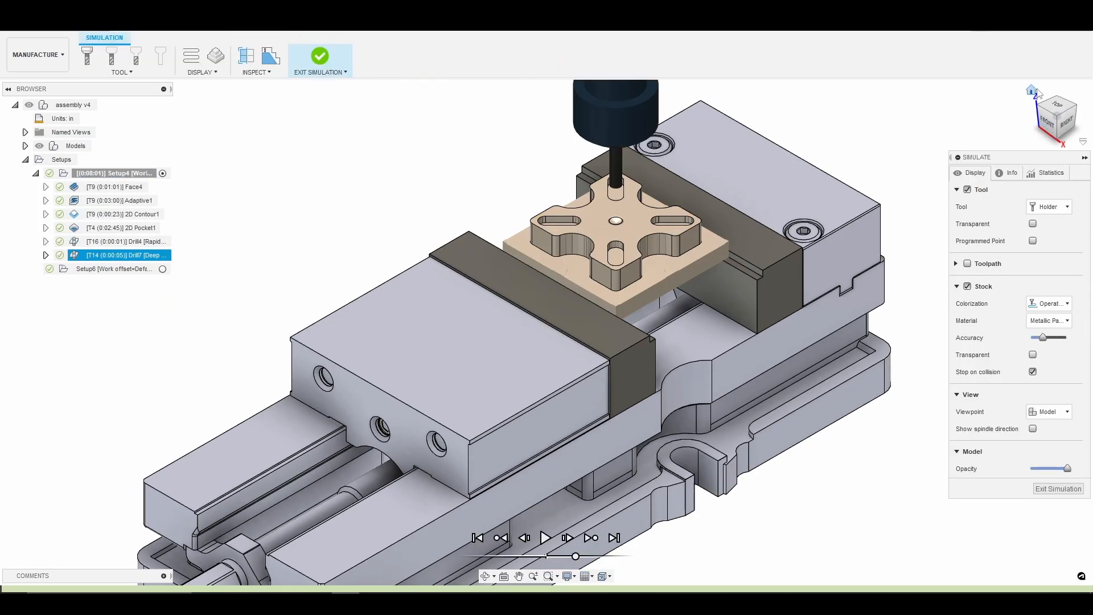
pyautogui.click(1063, 131)
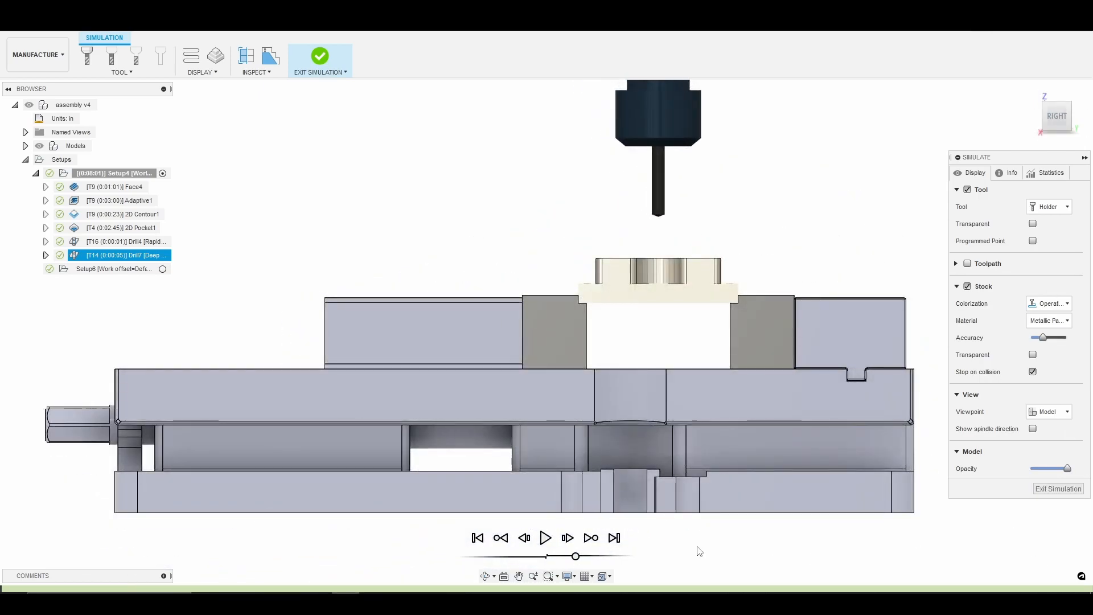
pyautogui.moveTo(45, 590)
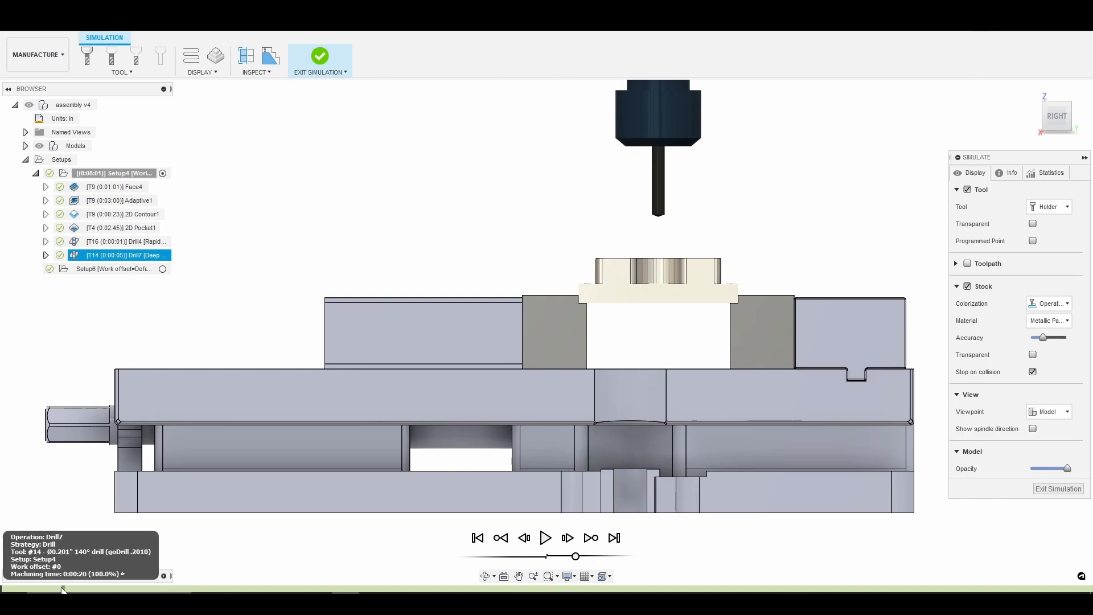
pyautogui.moveTo(9, 590); pyautogui.dragTo(1054, 591)
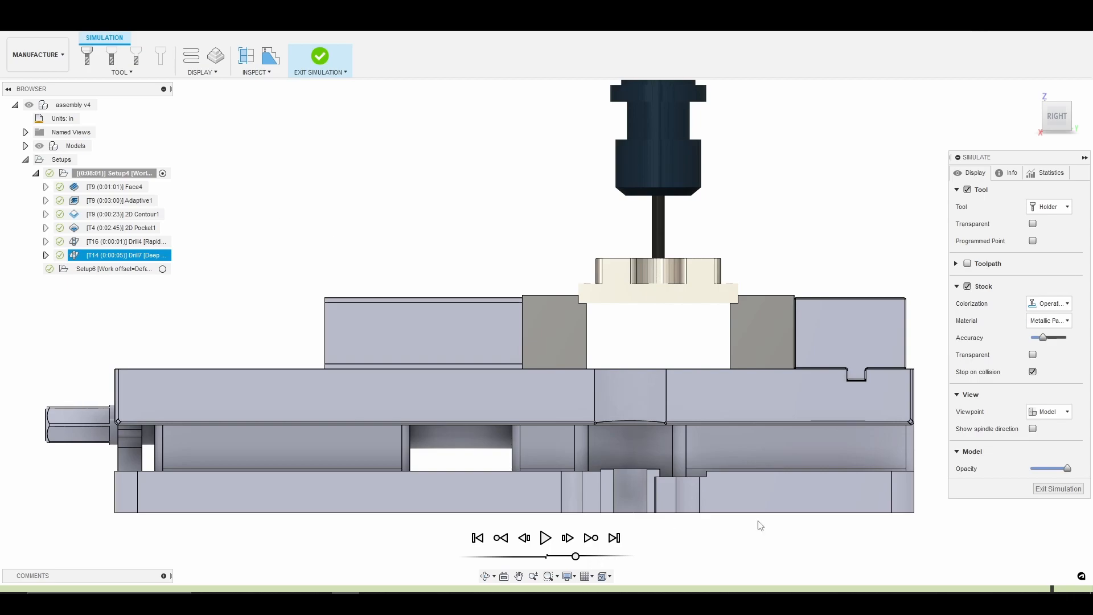
pyautogui.click(1059, 490)
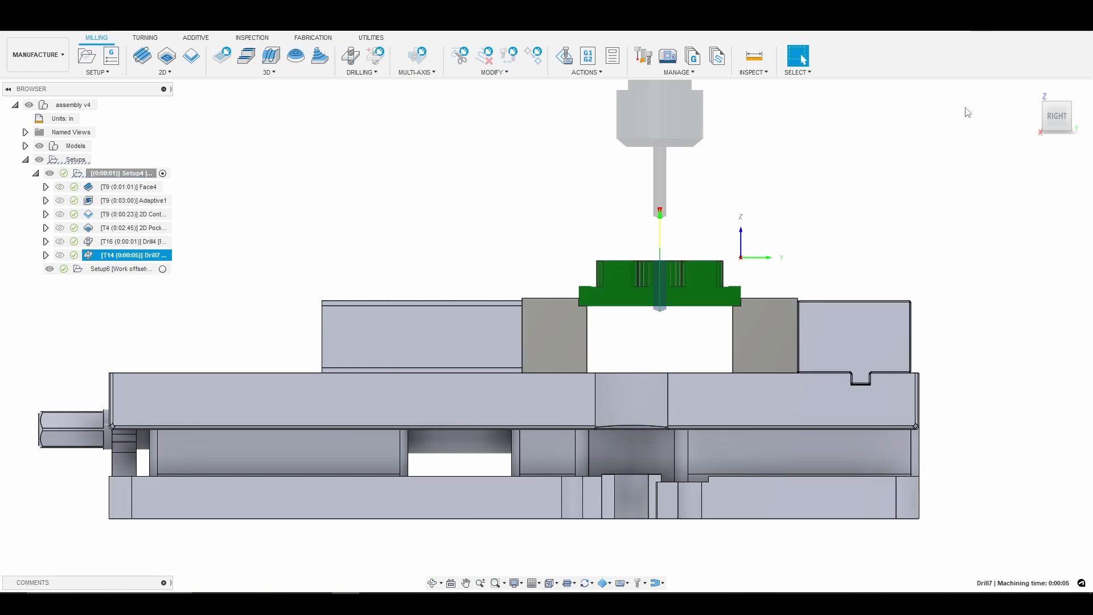
# Create another drill operation using tool 11, the 3/8" 45° lemur chamfer mill from the 770m+ library
pyautogui.click(1032, 92)
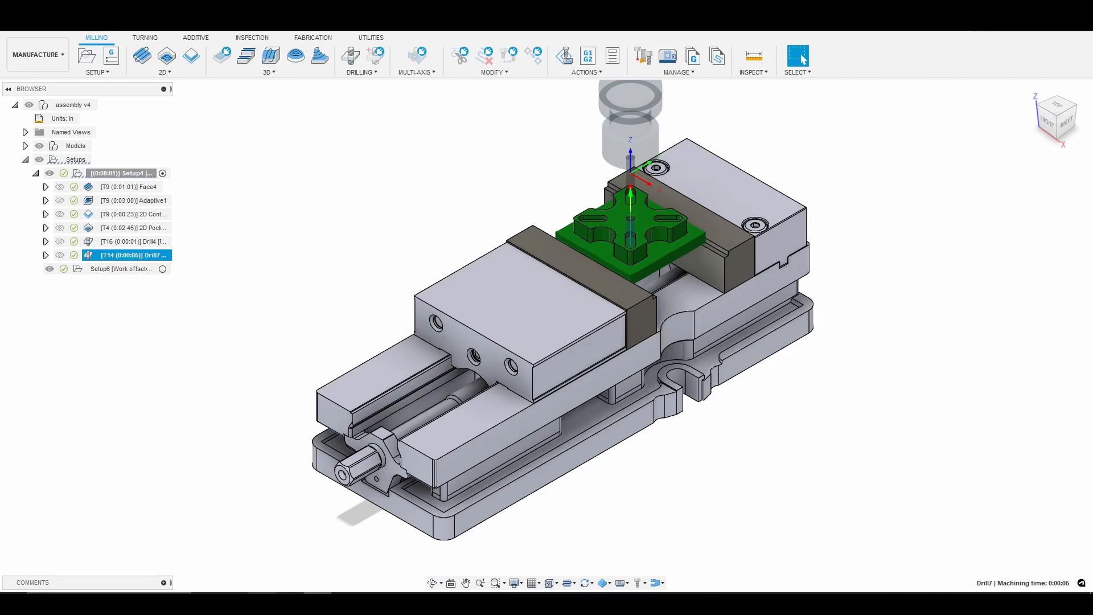
pyautogui.moveTo(285, 603)
pyautogui.click(264, 555)
pyautogui.click(352, 68)
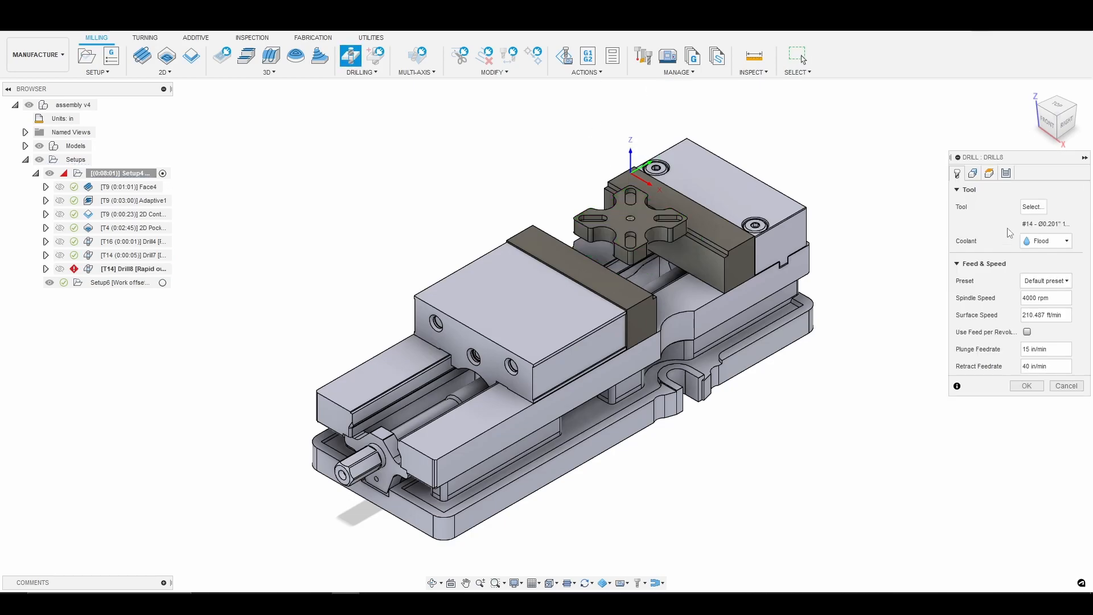
pyautogui.click(1035, 205)
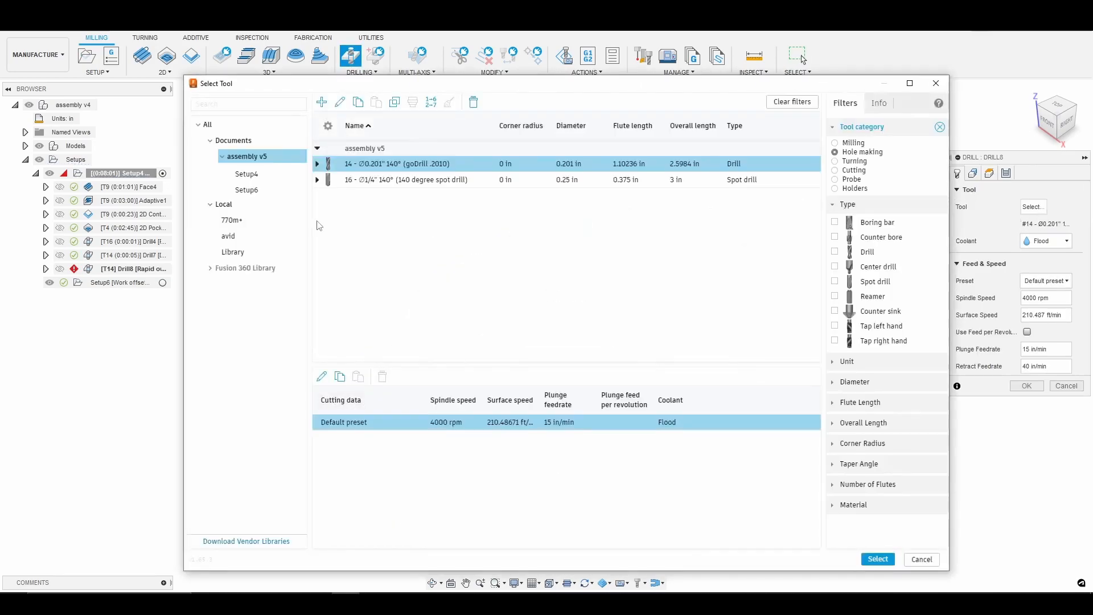
pyautogui.click(245, 222)
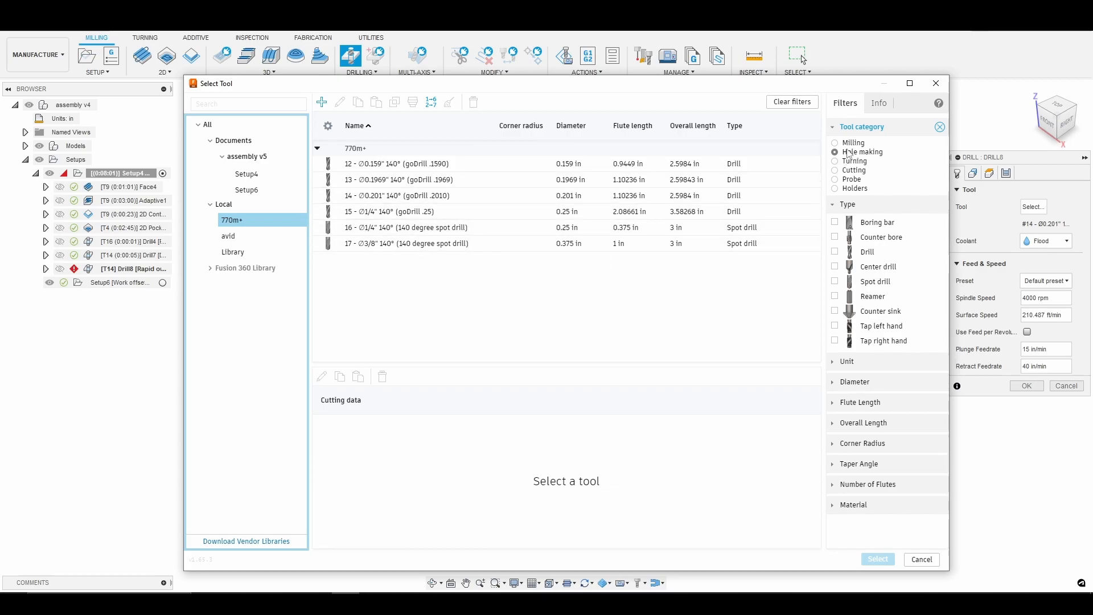
pyautogui.click(835, 143)
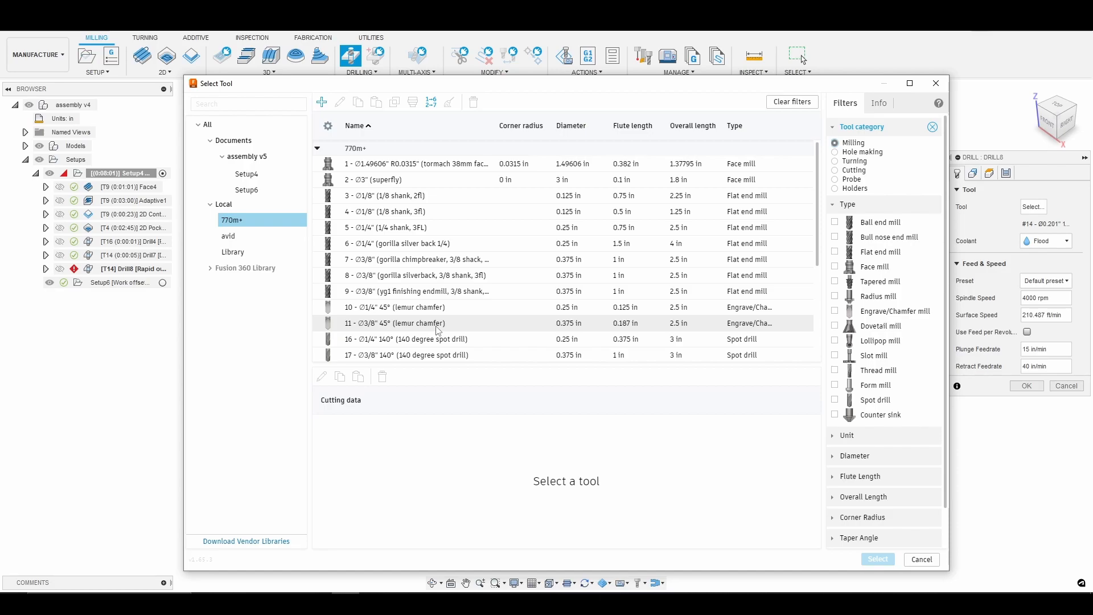
pyautogui.click(438, 329)
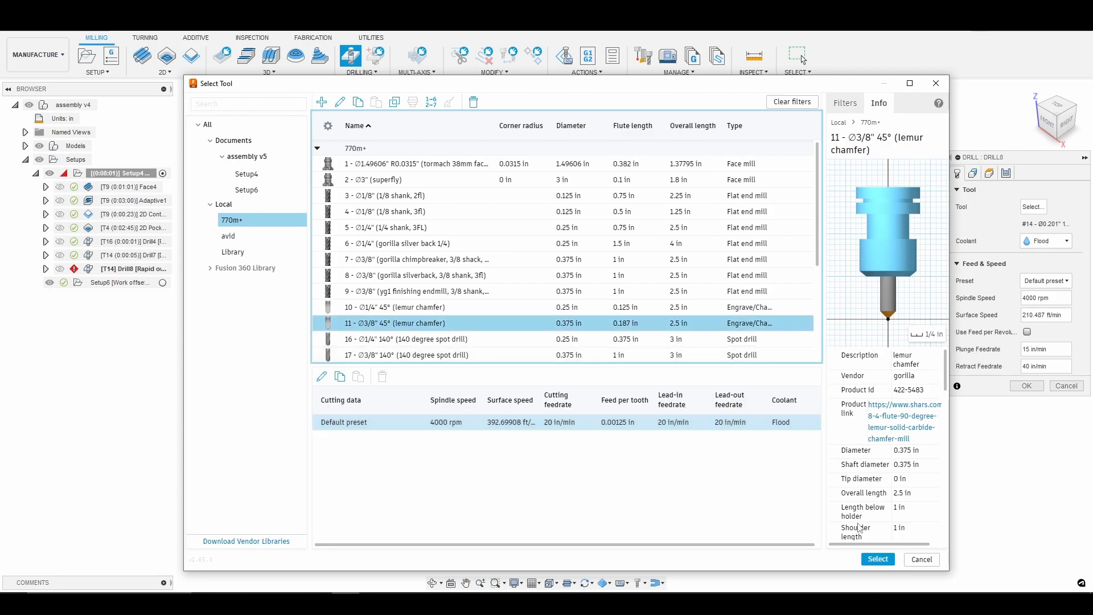
pyautogui.click(882, 562)
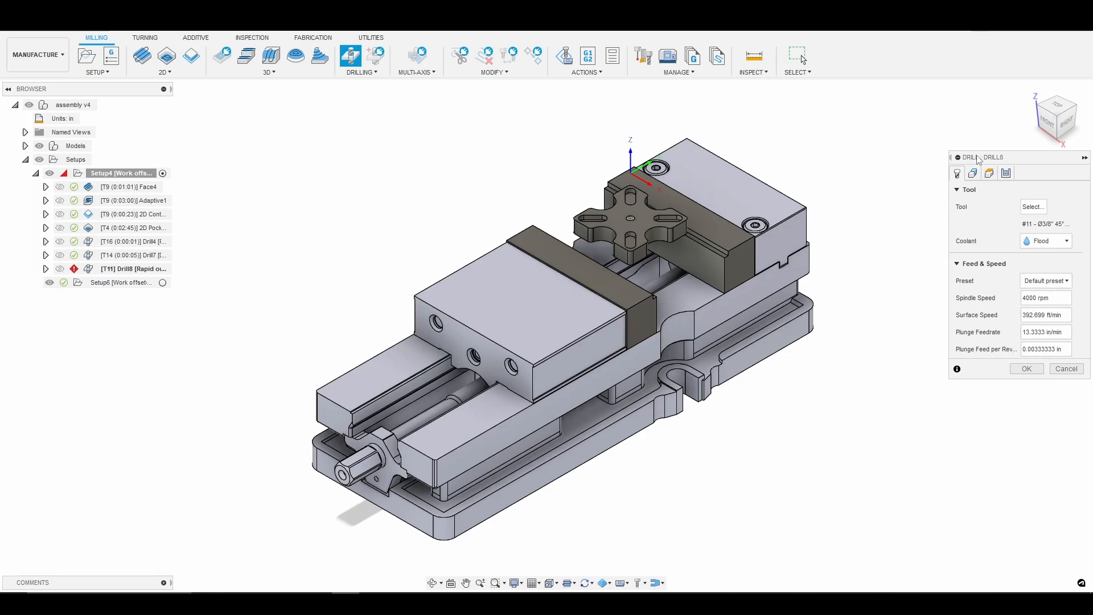
# Pick the part's centre hole for the chamfering operation and set its bottom height to Hole top with a -.13 in offset
pyautogui.click(973, 174)
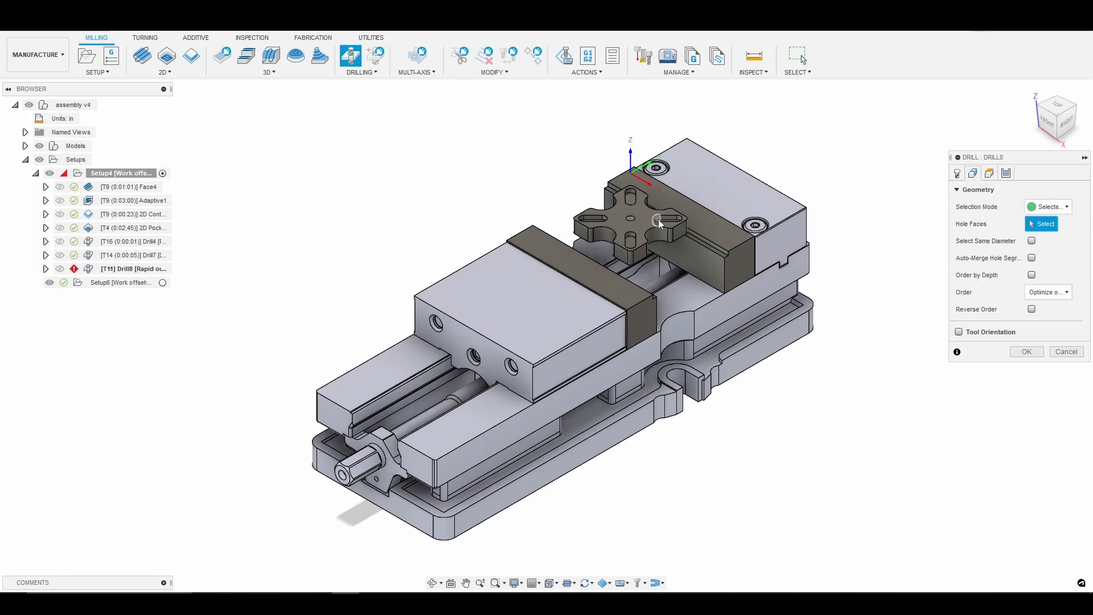
pyautogui.click(637, 223)
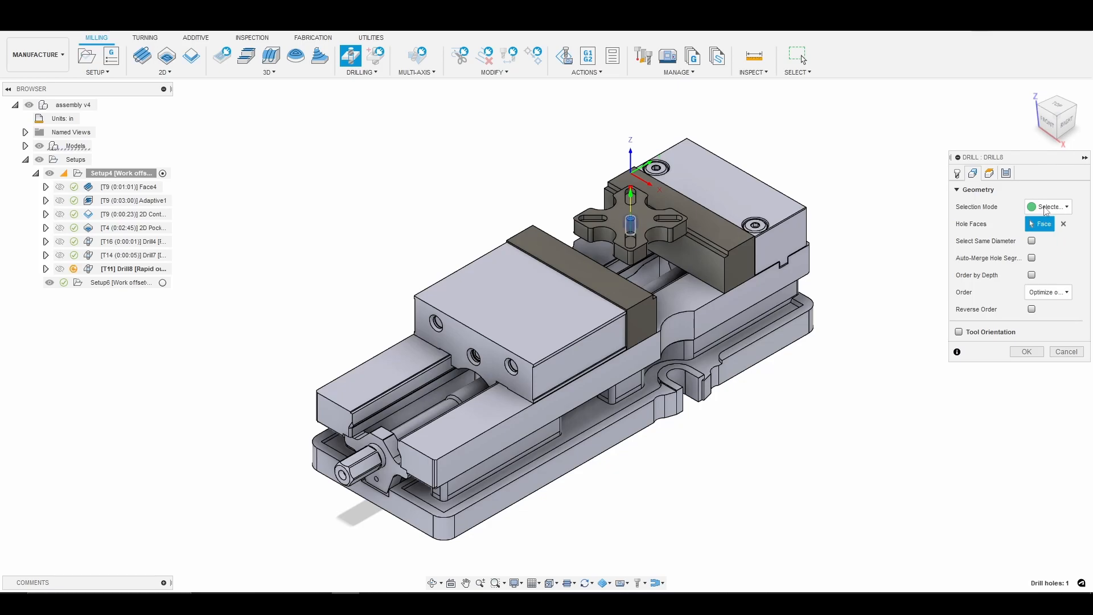
pyautogui.click(989, 173)
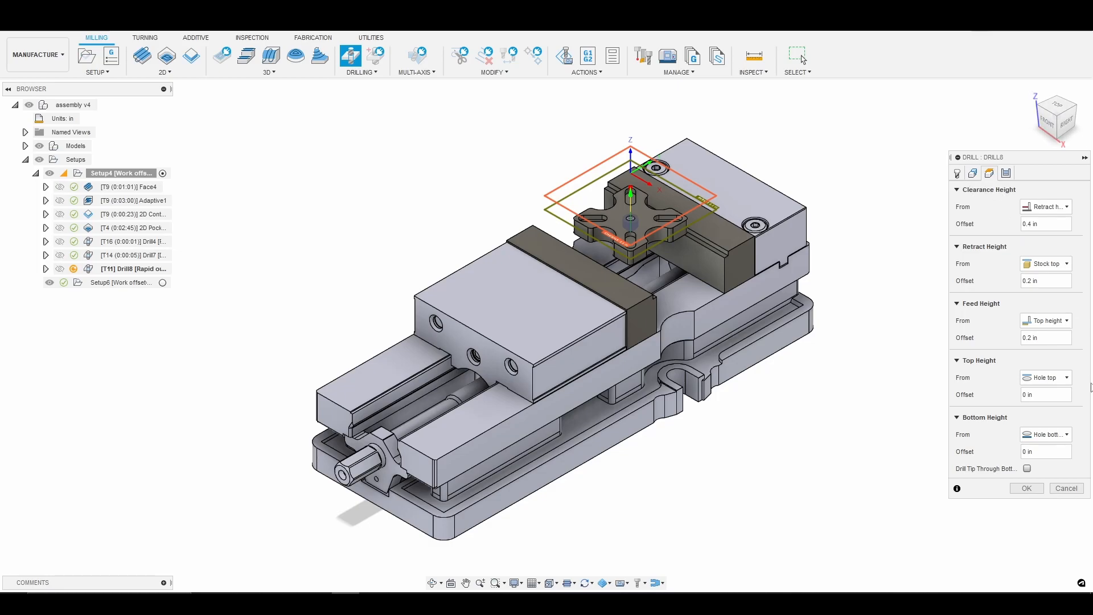
pyautogui.scroll(2, 700, 281)
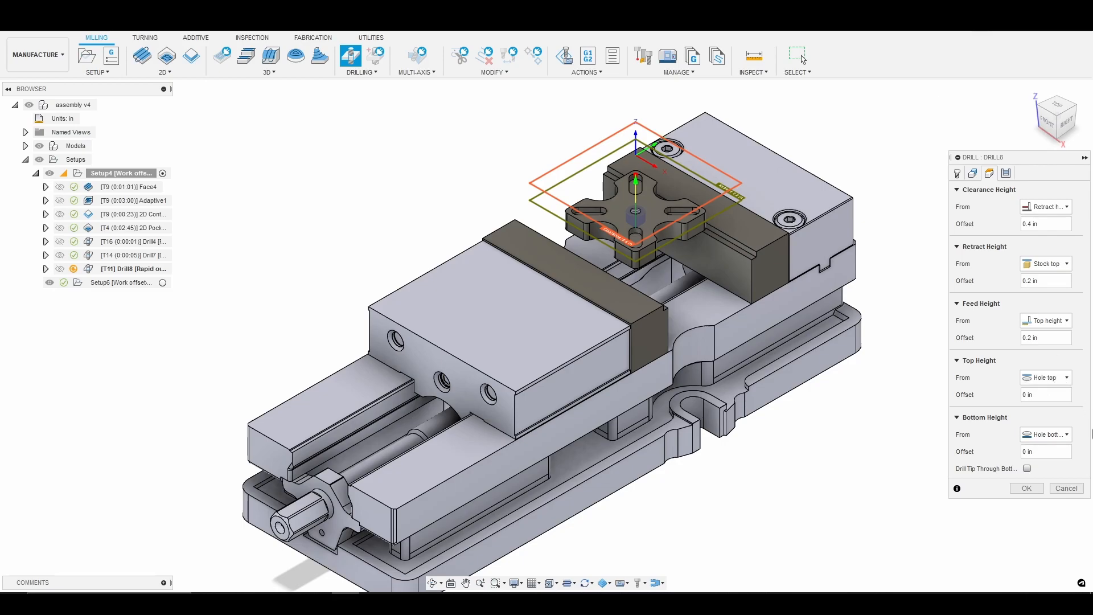
pyautogui.click(1057, 436)
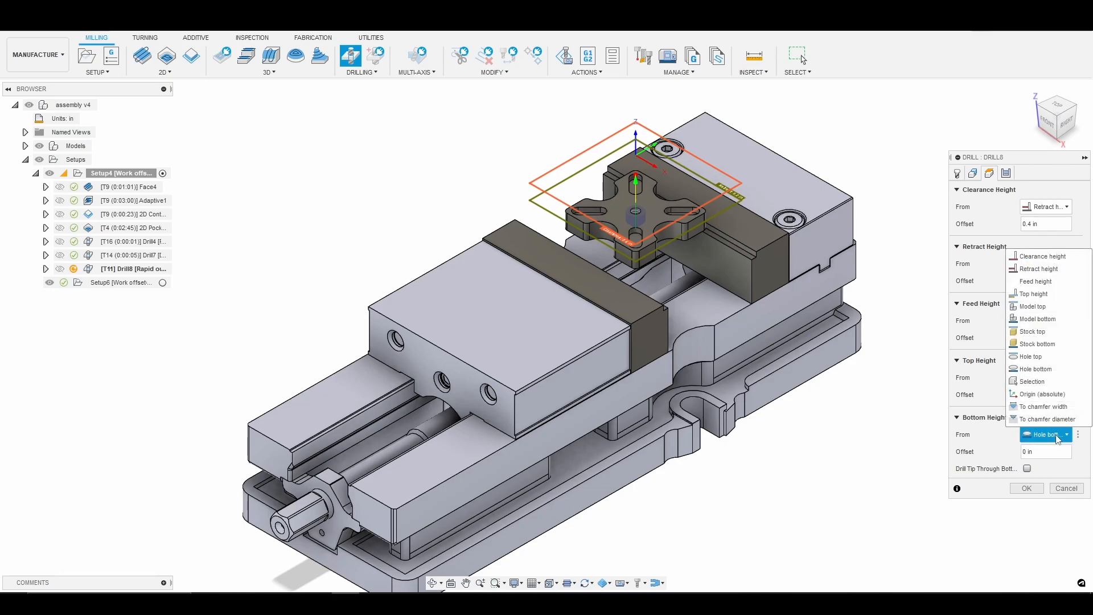
pyautogui.click(1033, 359)
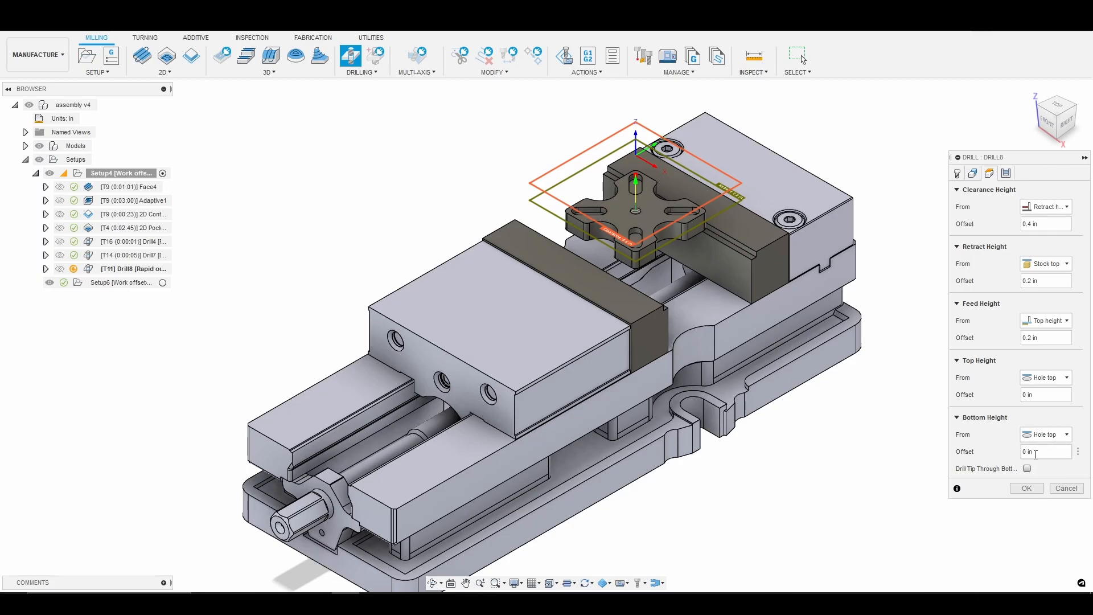
pyautogui.press('BackSpace')
pyautogui.write('-')
pyautogui.write('.13')
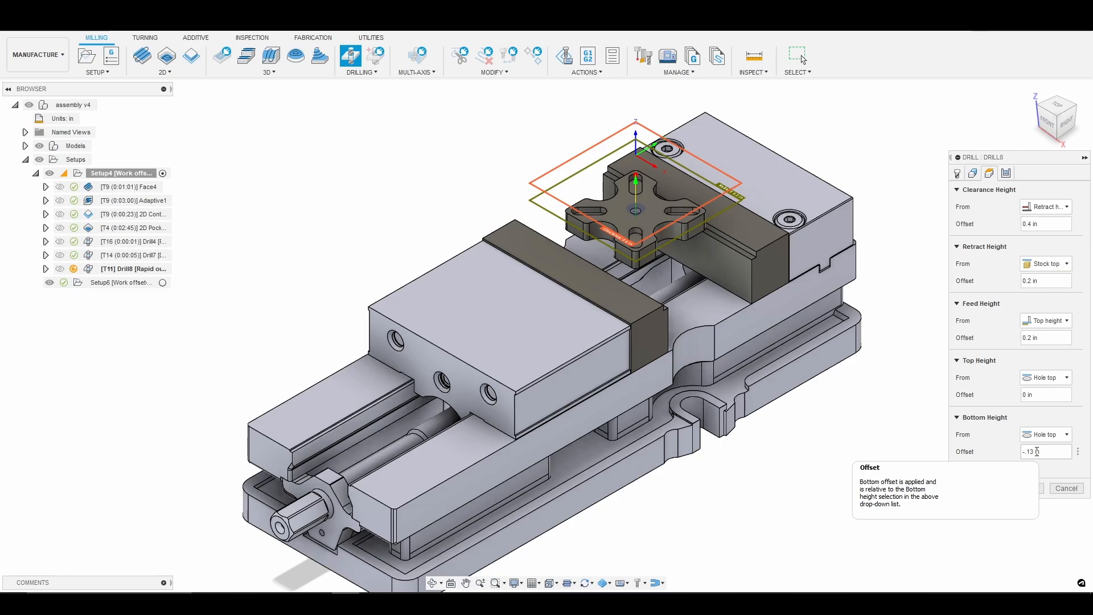
# Settle the bottom height offset at -.13 in, use the Drilling - rapid out cycle and confirm the chamfering drill operation
pyautogui.press('Return')
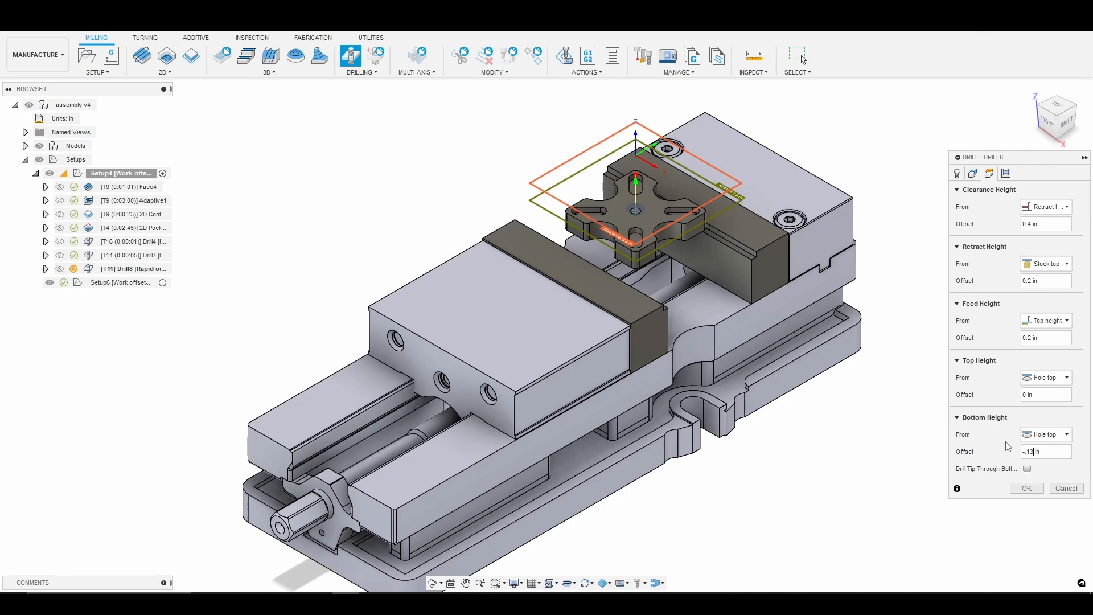
pyautogui.press('BackSpace')
pyautogui.write('1')
pyautogui.press('BackSpace')
pyautogui.write('25')
pyautogui.press('BackSpace')
pyautogui.press('BackSpace')
pyautogui.write('3')
pyautogui.click(1006, 173)
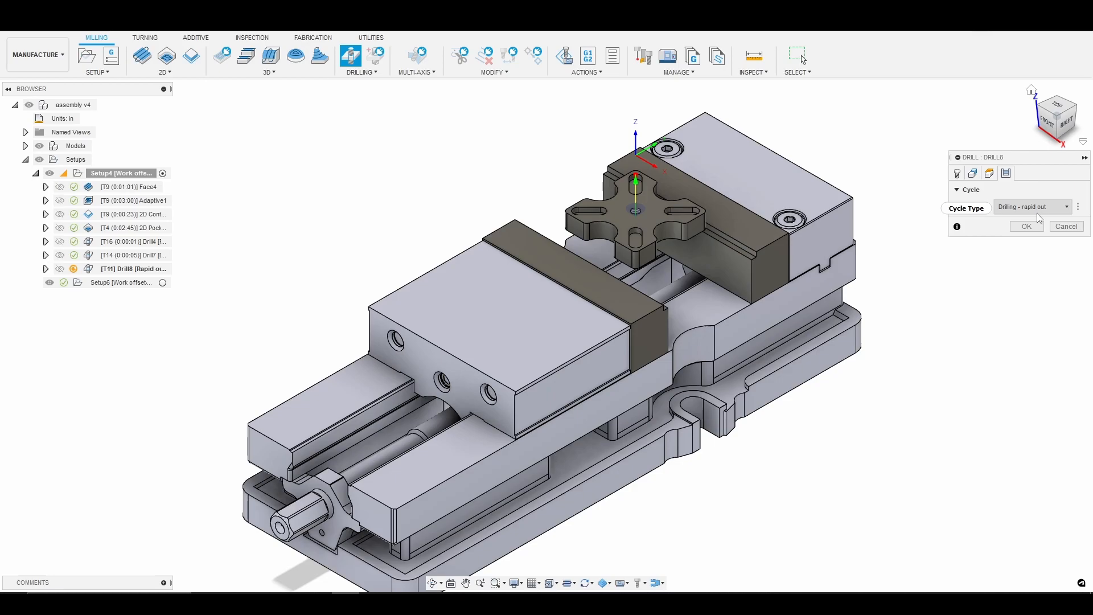
pyautogui.click(1027, 226)
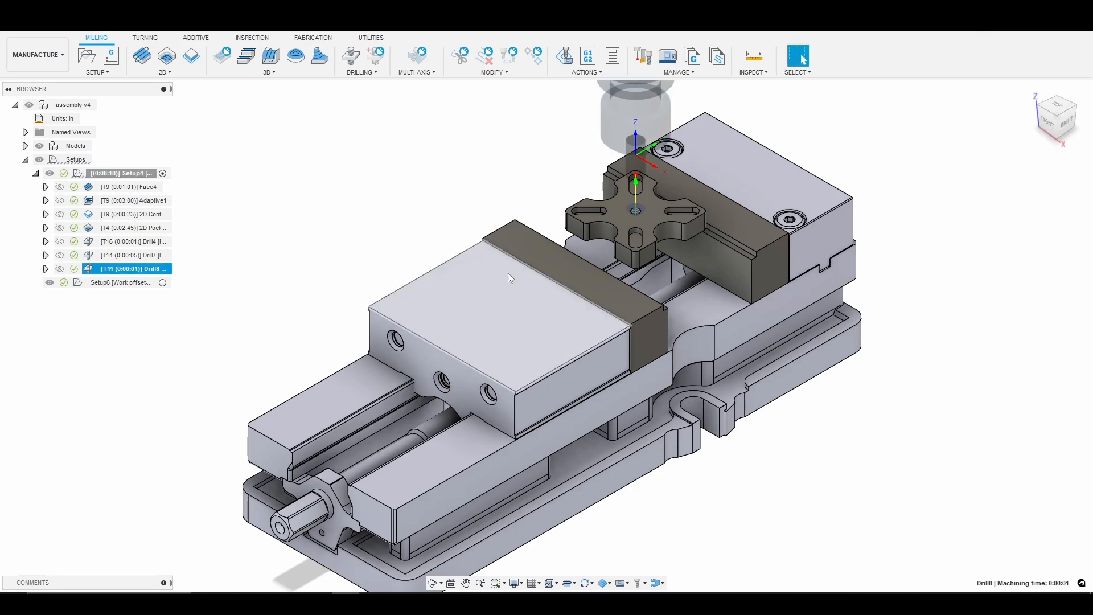
# Simulate the centre-hole chamfering operation and examine the chamfered hole edge up close
pyautogui.rightClick(138, 270)
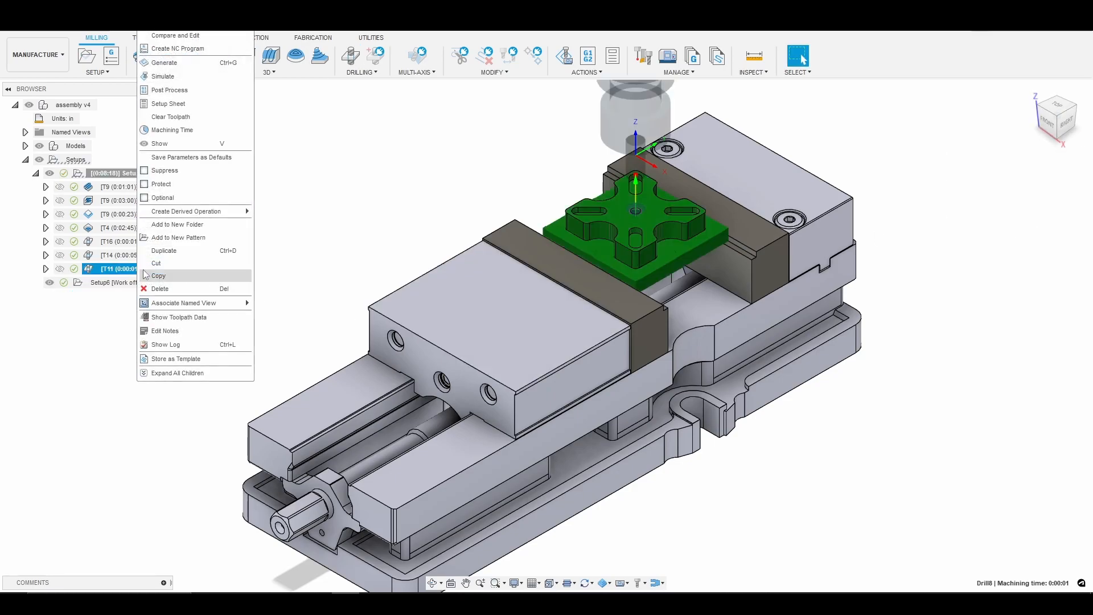
pyautogui.click(186, 75)
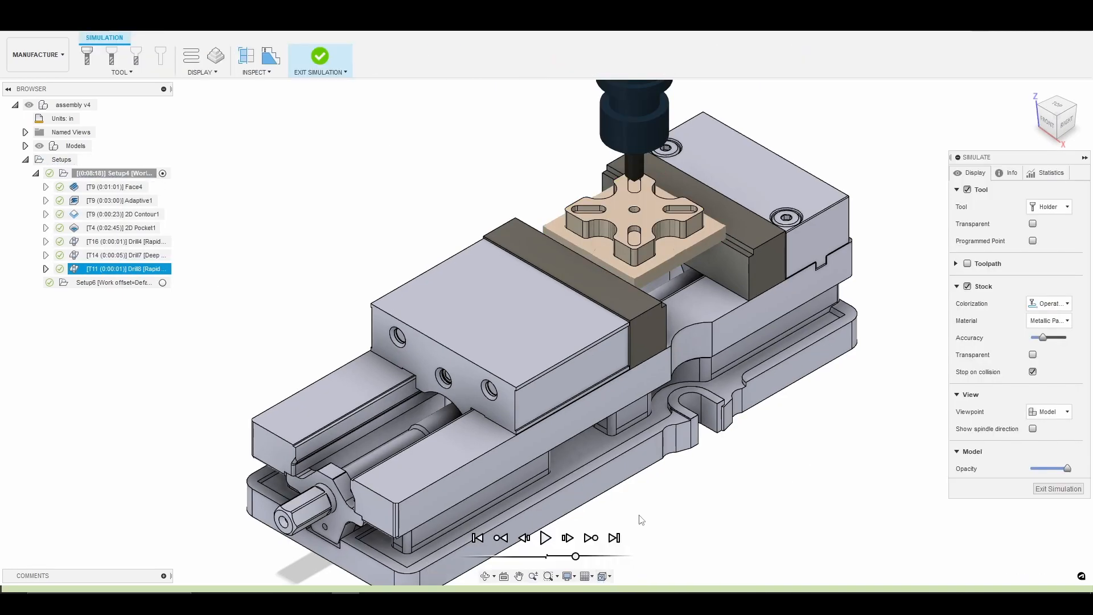
pyautogui.click(544, 538)
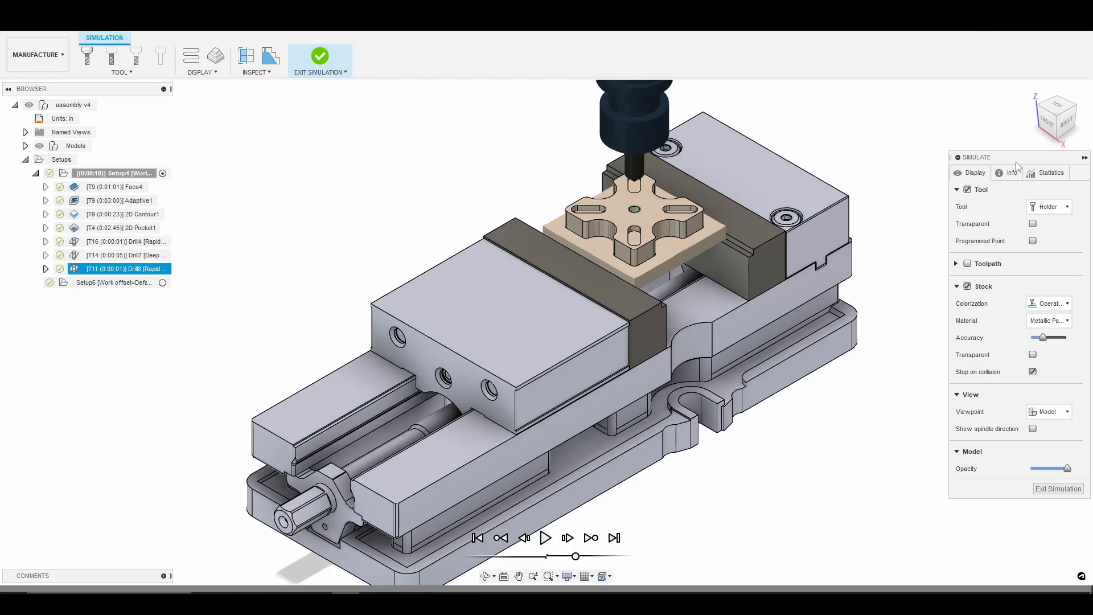
pyautogui.scroll(8, 662, 203)
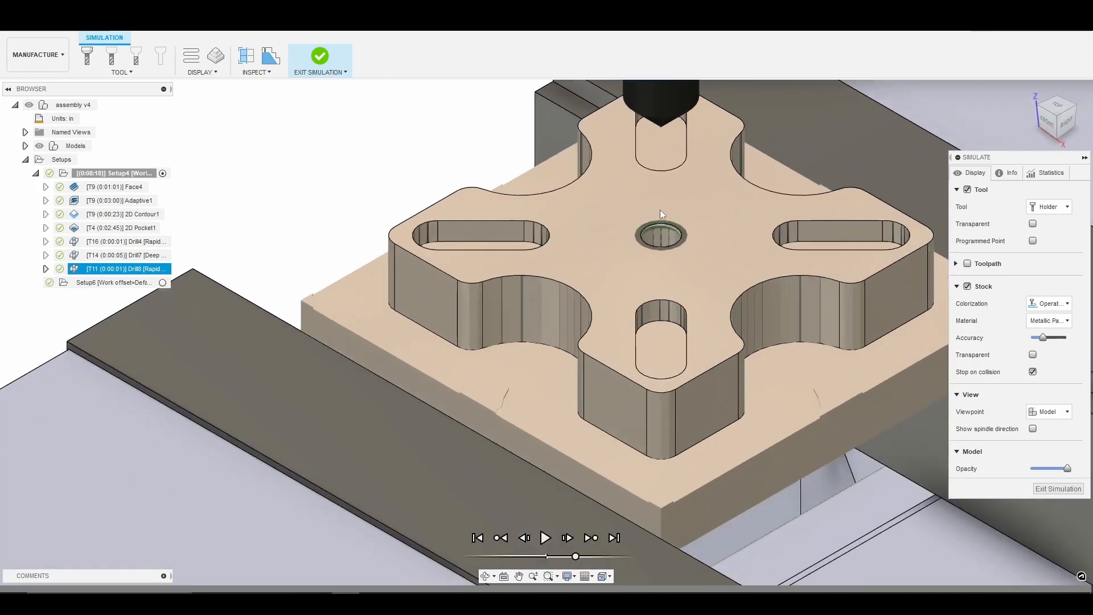
pyautogui.scroll(-10, 672, 237)
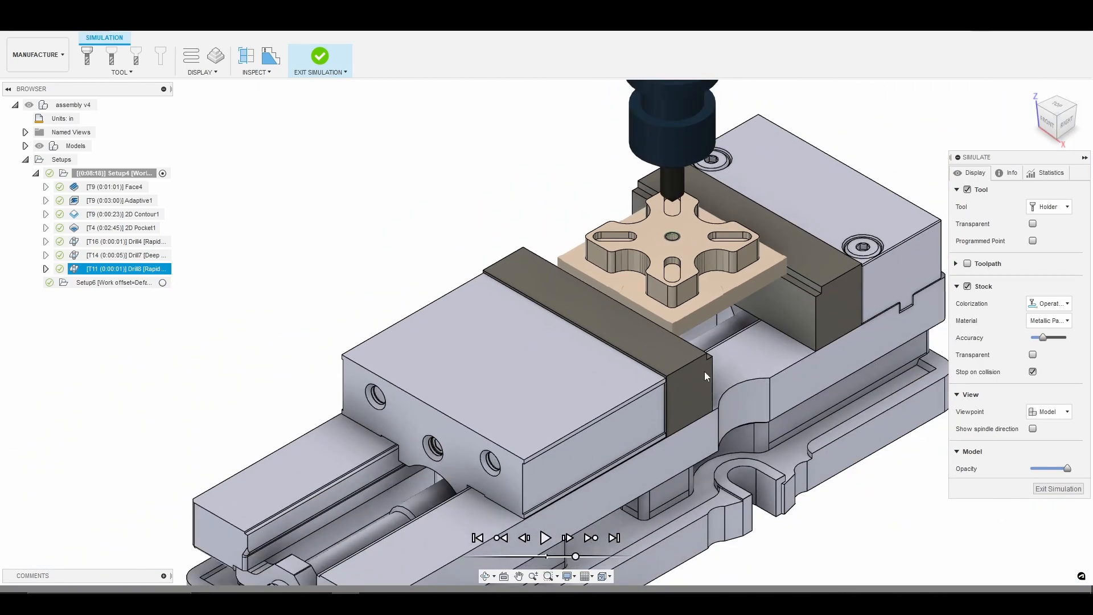
pyautogui.click(1050, 491)
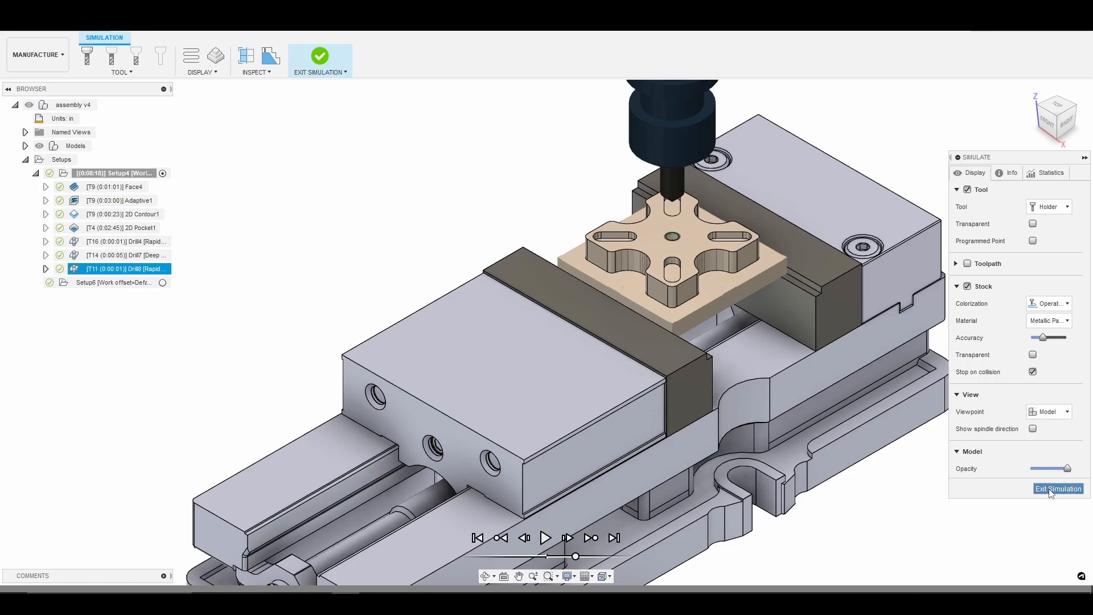
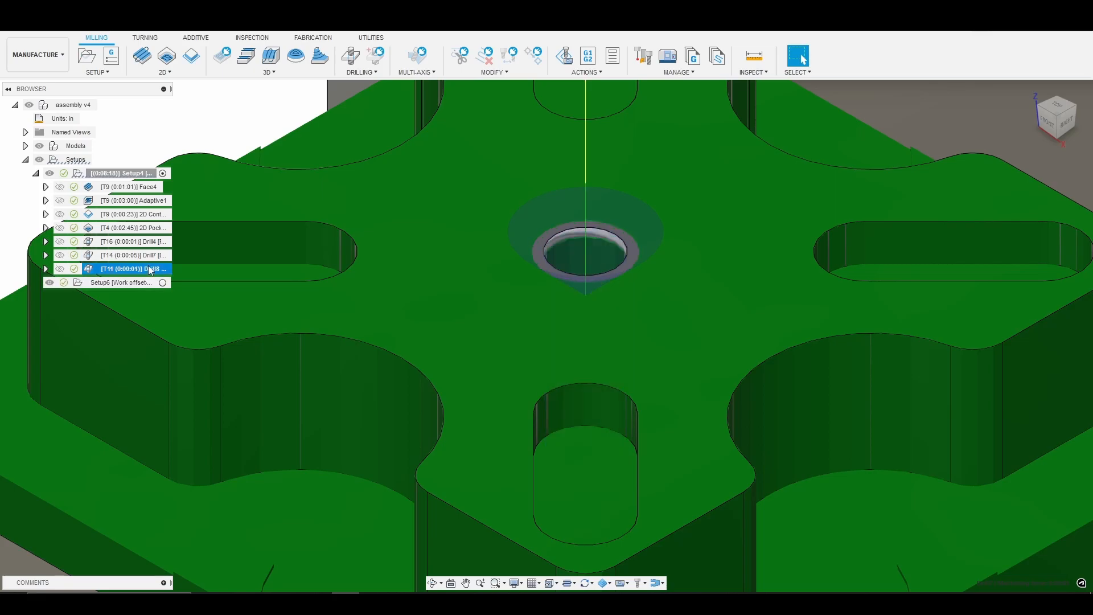
# Create a 2D Chamfer operation using tool 11, the 3/8" 45° lemur chamfer mill from the 770m+ library
pyautogui.scroll(-5, 557, 260)
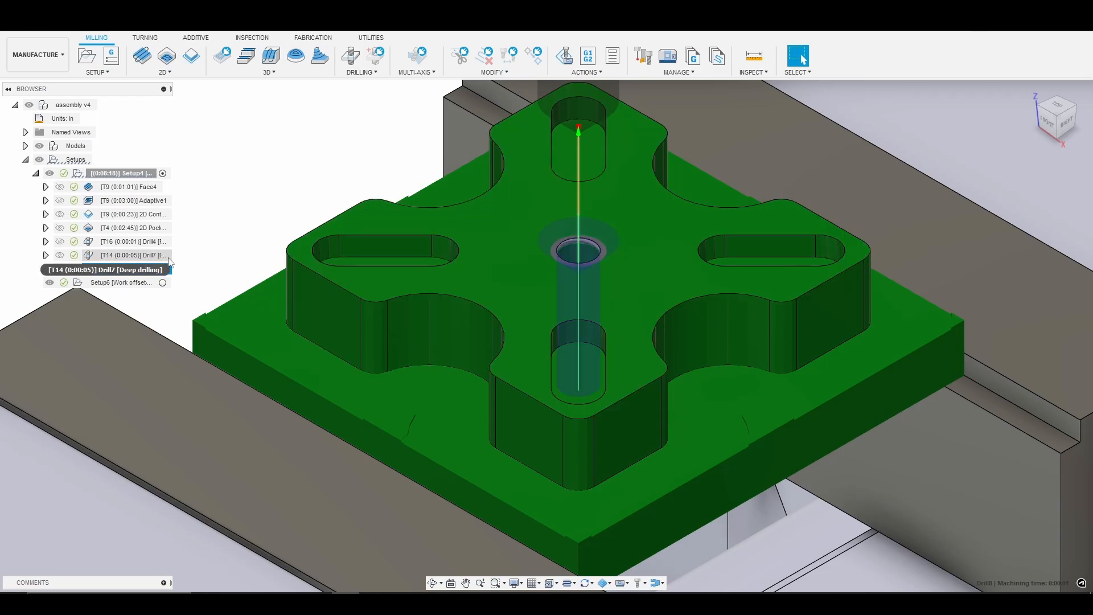
pyautogui.click(182, 71)
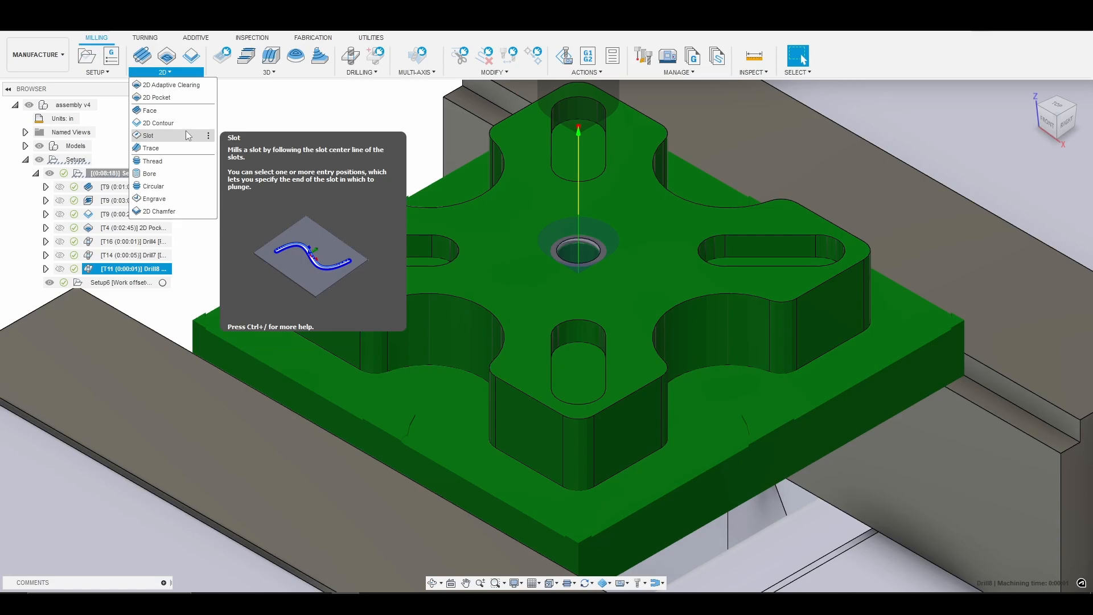
pyautogui.click(174, 210)
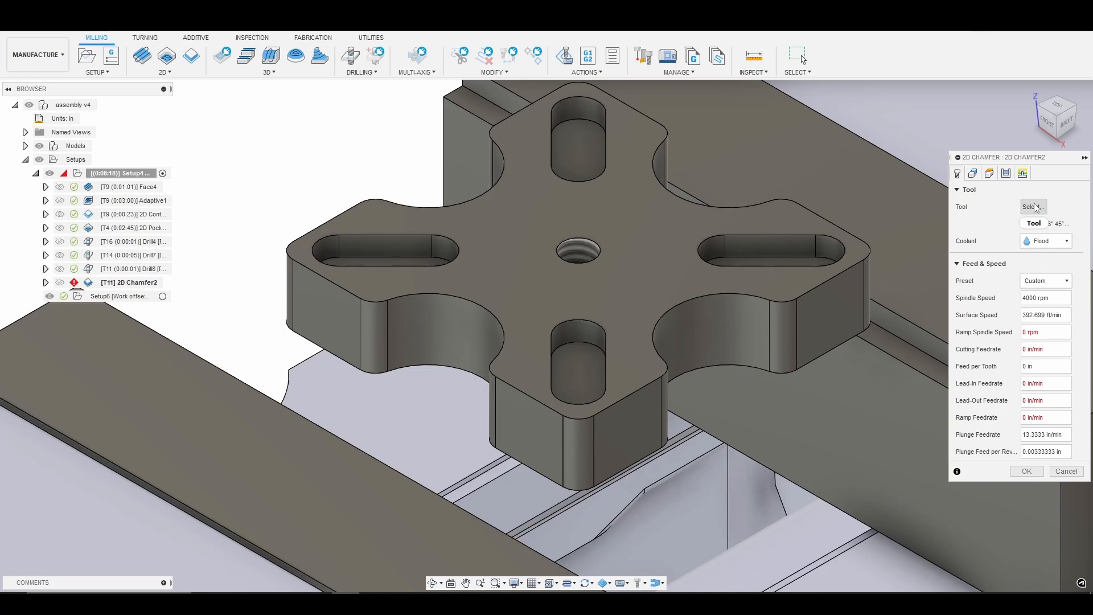
pyautogui.click(1034, 208)
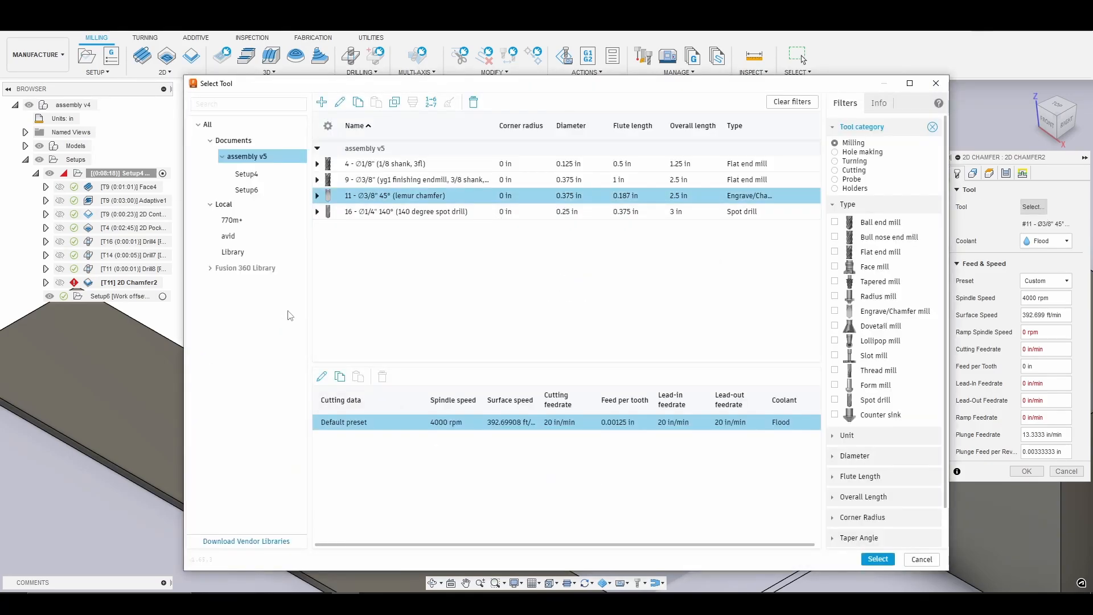
pyautogui.click(231, 220)
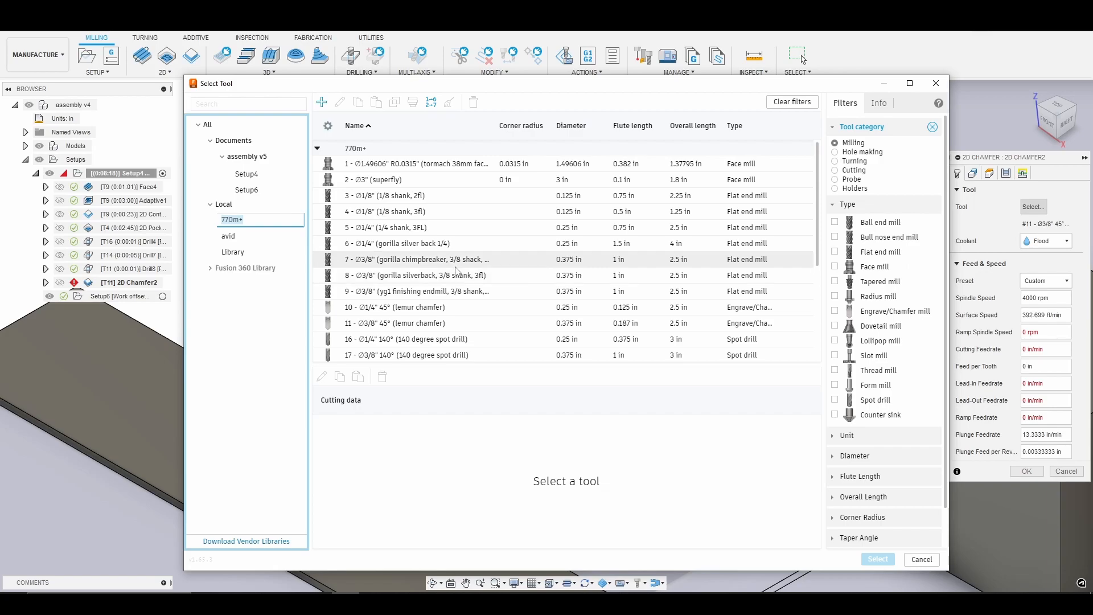
pyautogui.scroll(-2, 463, 295)
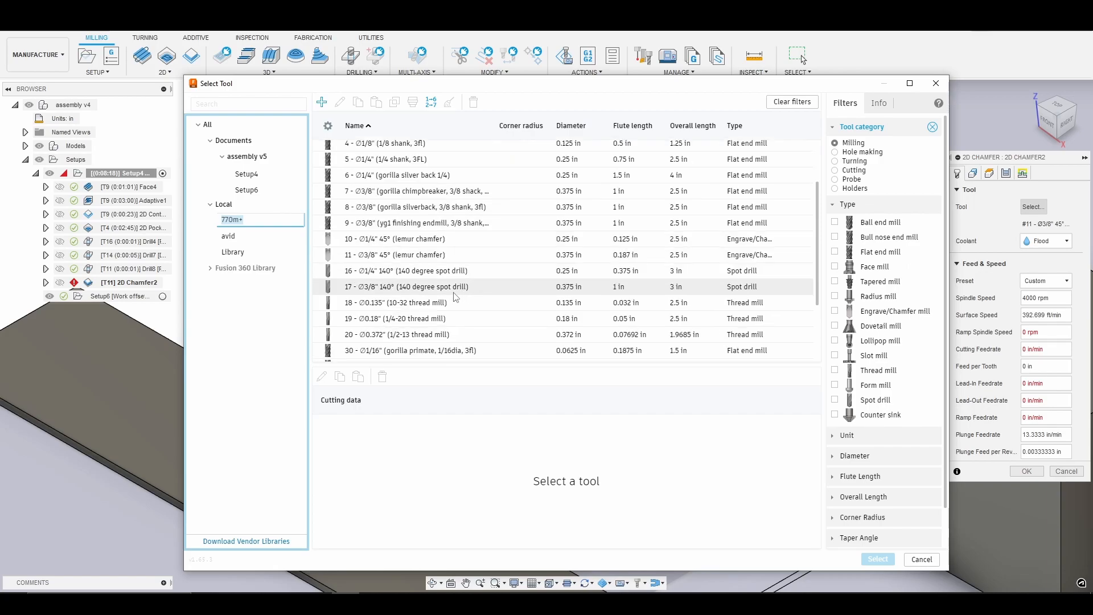
pyautogui.scroll(-2, 455, 297)
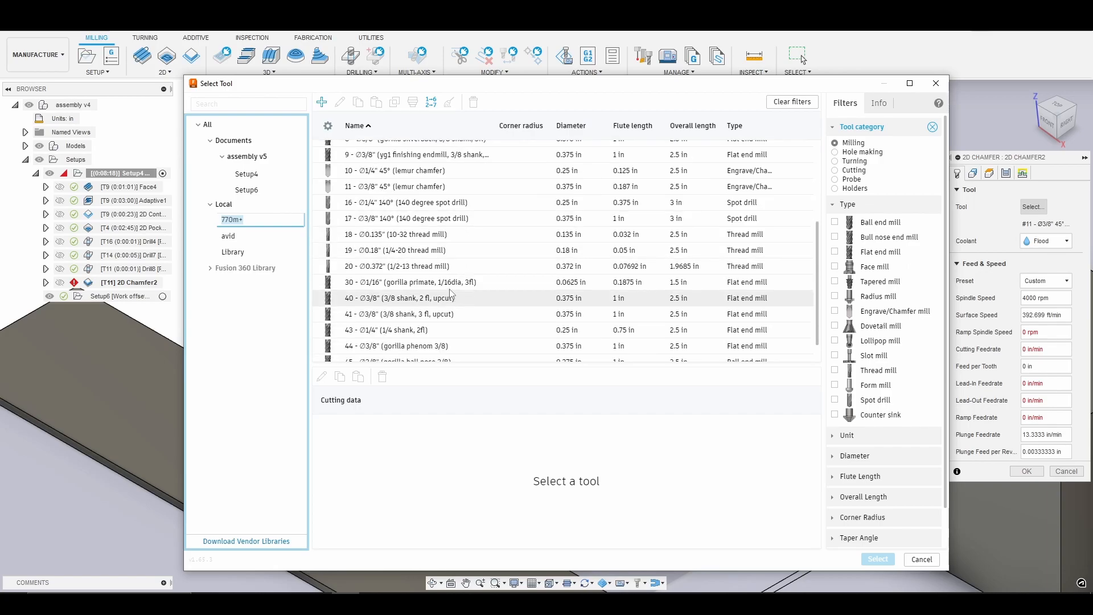
pyautogui.scroll(3, 456, 250)
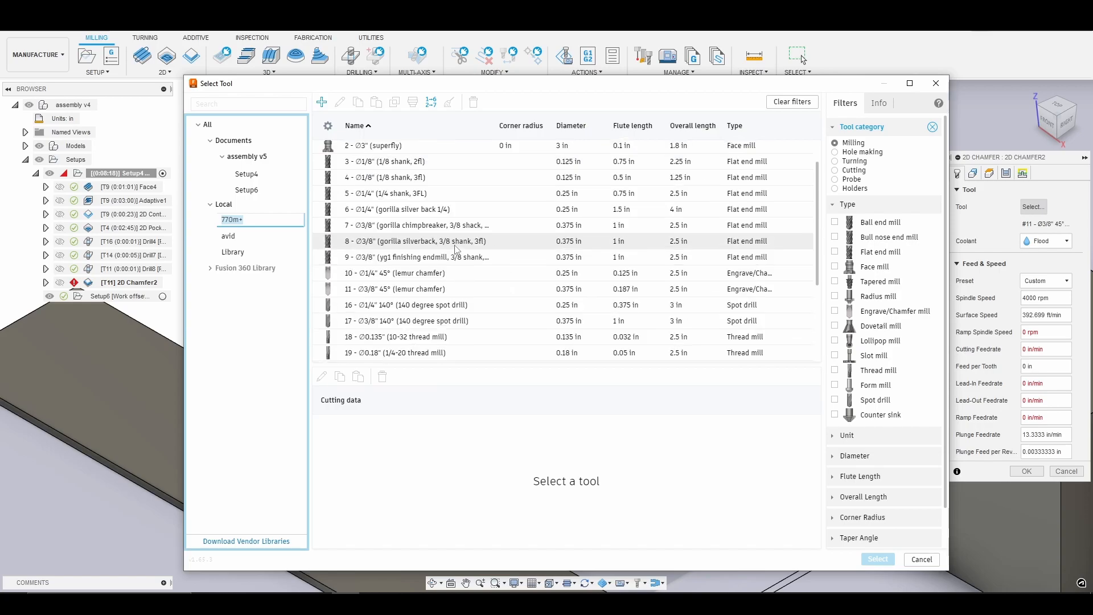
pyautogui.click(429, 290)
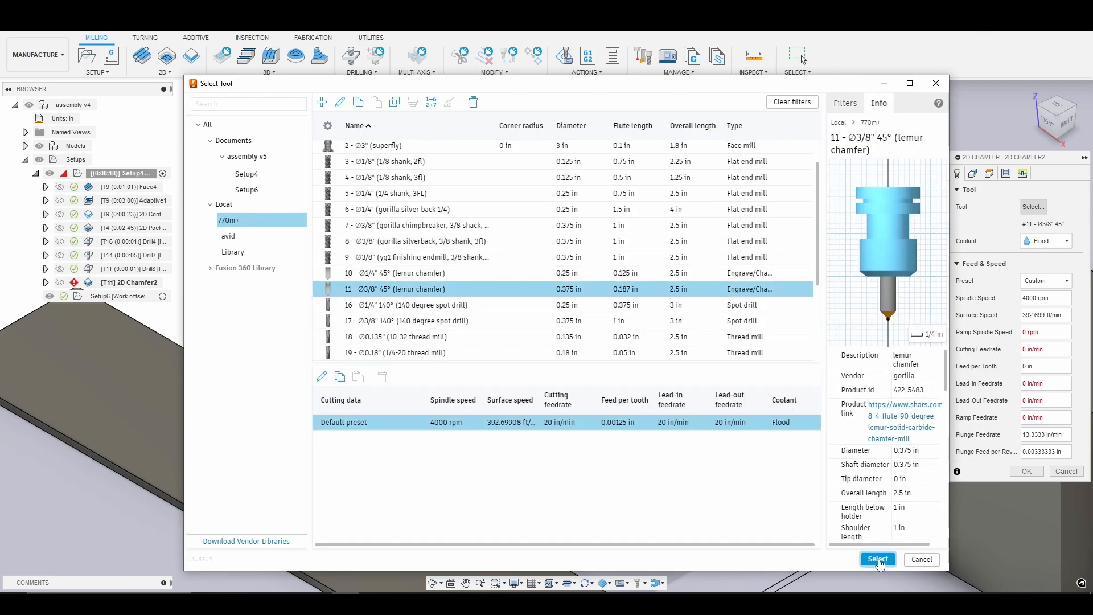
pyautogui.click(878, 560)
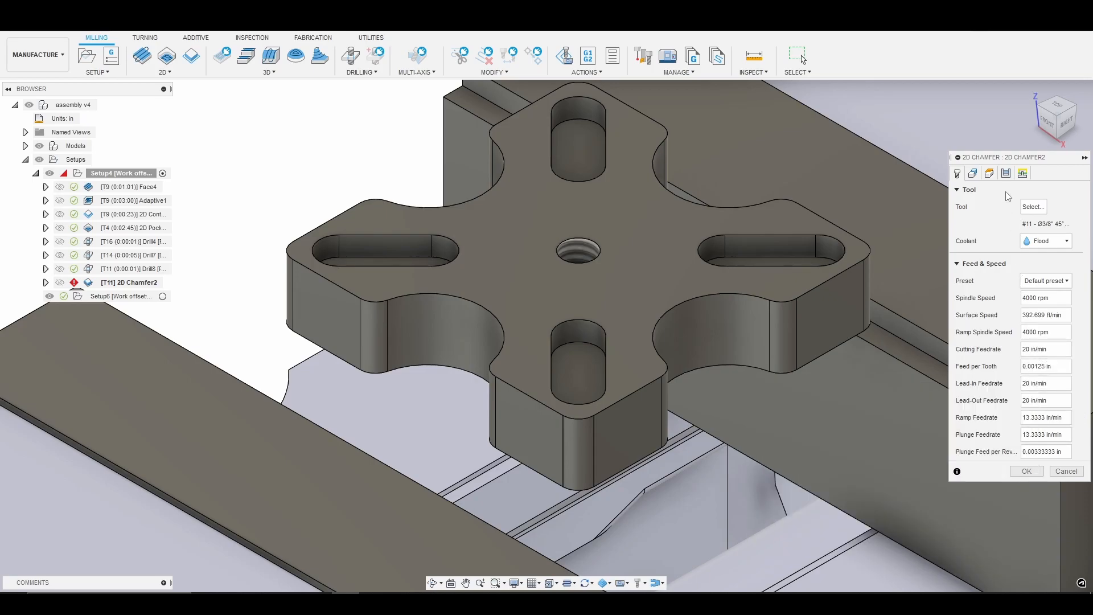
# Select the part's outer top edge and the top edges of all four slots as the chamfer contours
pyautogui.click(977, 178)
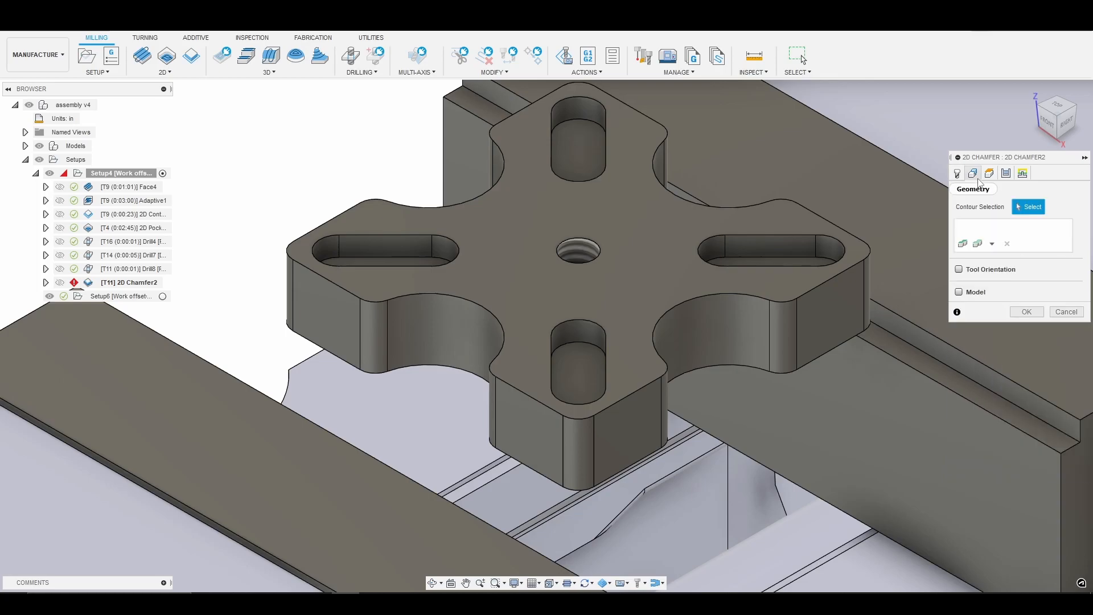
pyautogui.click(659, 386)
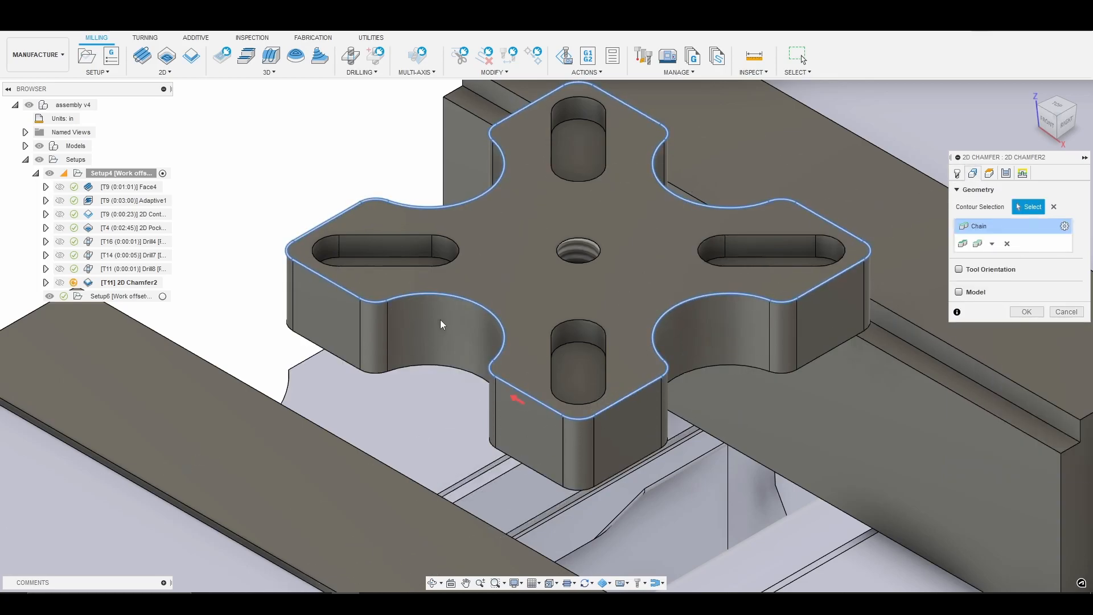
pyautogui.click(381, 237)
pyautogui.click(546, 149)
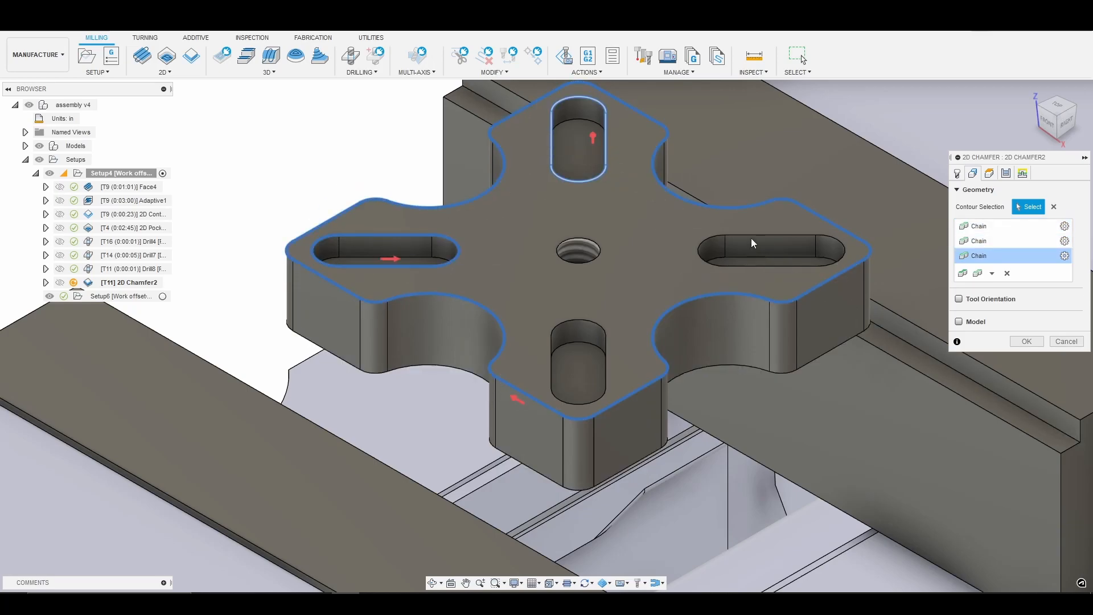
pyautogui.click(753, 244)
pyautogui.click(604, 345)
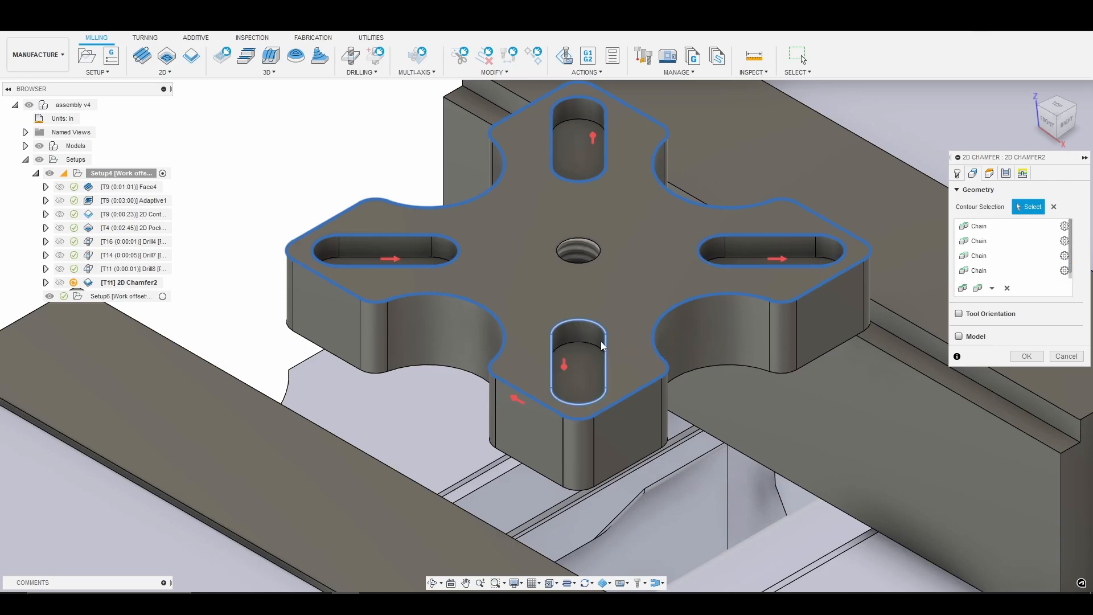
# Reference the chamfer operation's top height from Model top and its retract height from Feed height
pyautogui.click(989, 173)
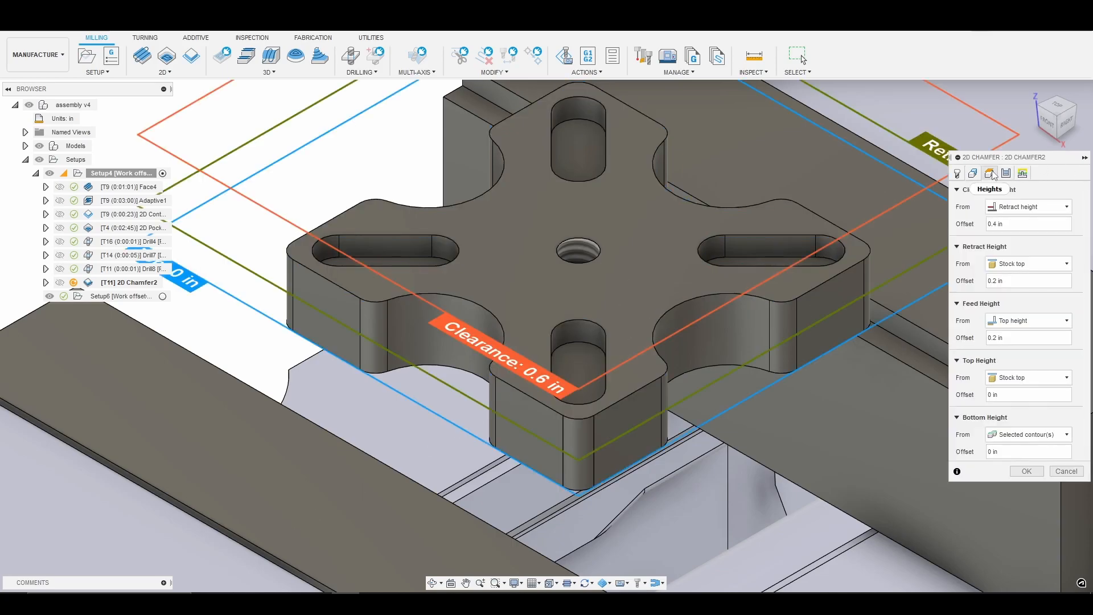
pyautogui.click(1058, 380)
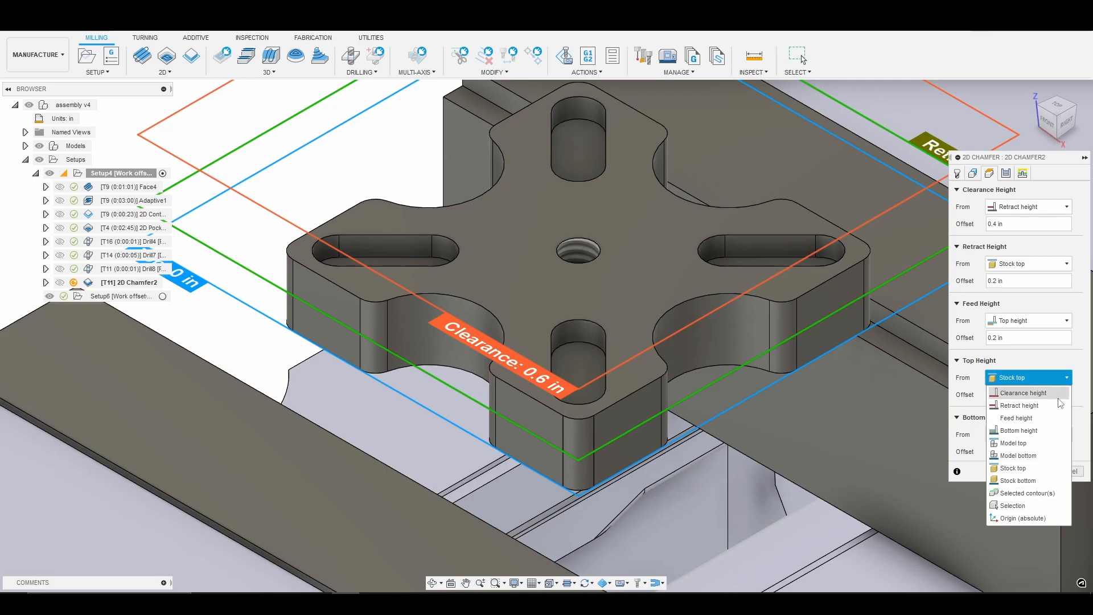
pyautogui.click(1036, 443)
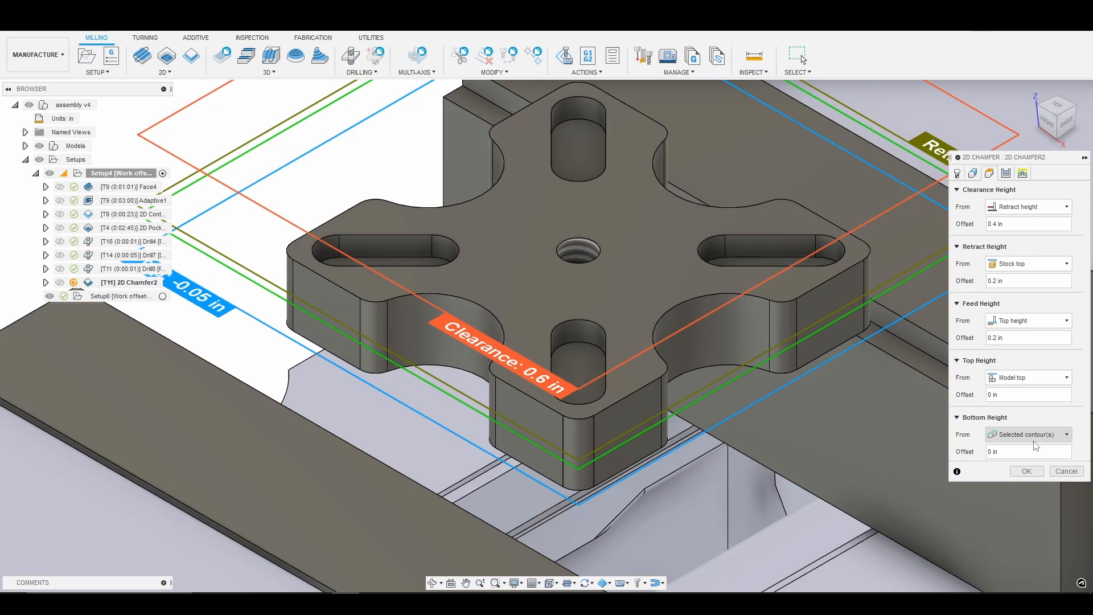
pyautogui.click(1060, 270)
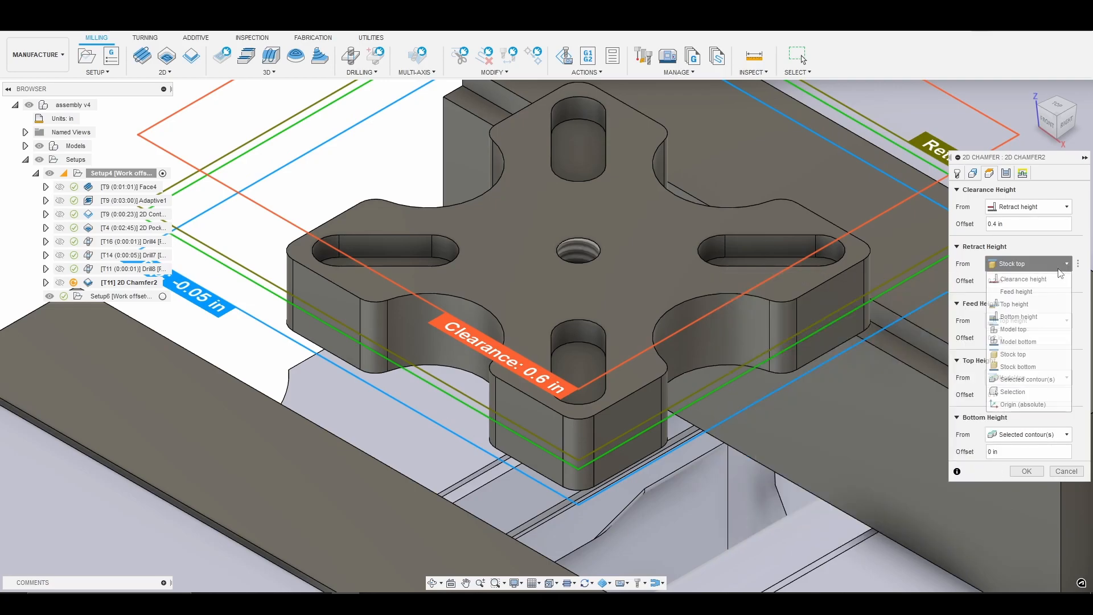
pyautogui.click(1041, 292)
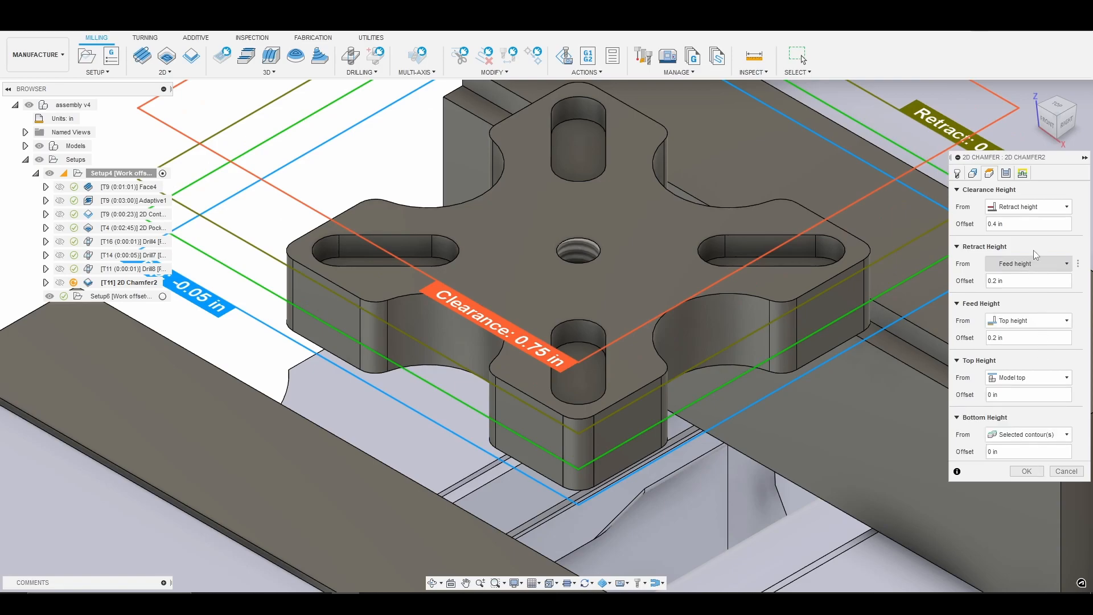
# Set the chamfer width to .015 in and enable Smoothing and Feed Optimization
pyautogui.click(1007, 173)
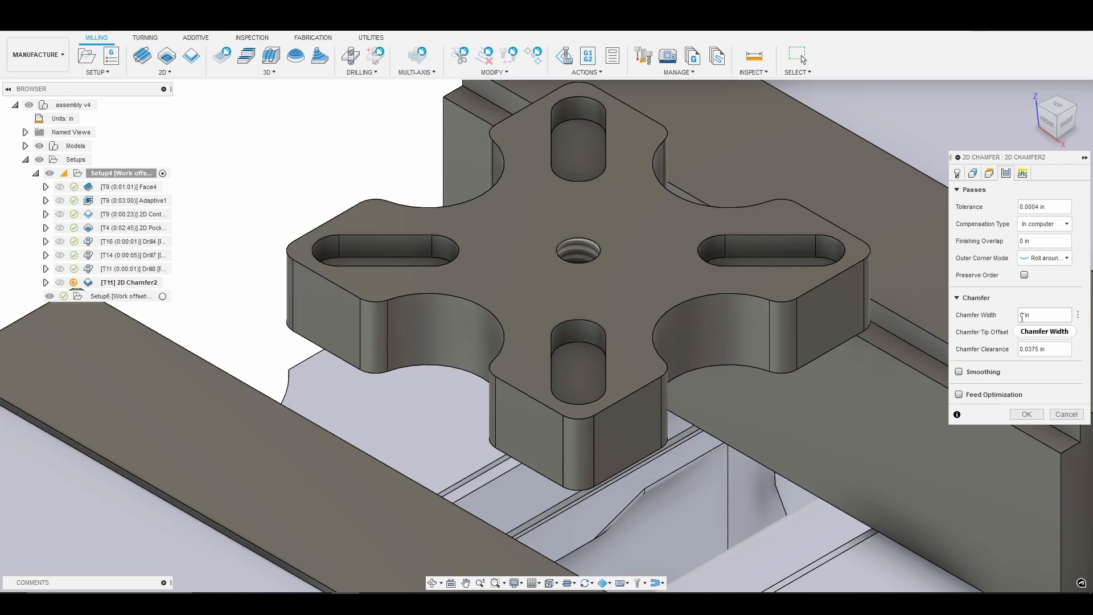
pyautogui.click(1029, 317)
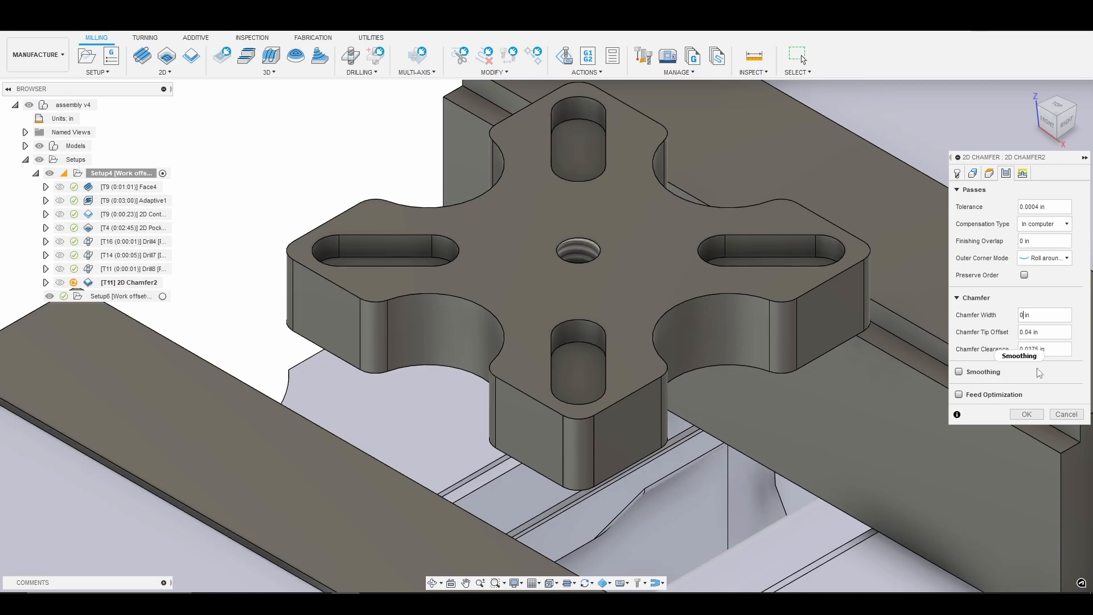
pyautogui.press('BackSpace')
pyautogui.write('015')
pyautogui.click(960, 372)
pyautogui.click(968, 411)
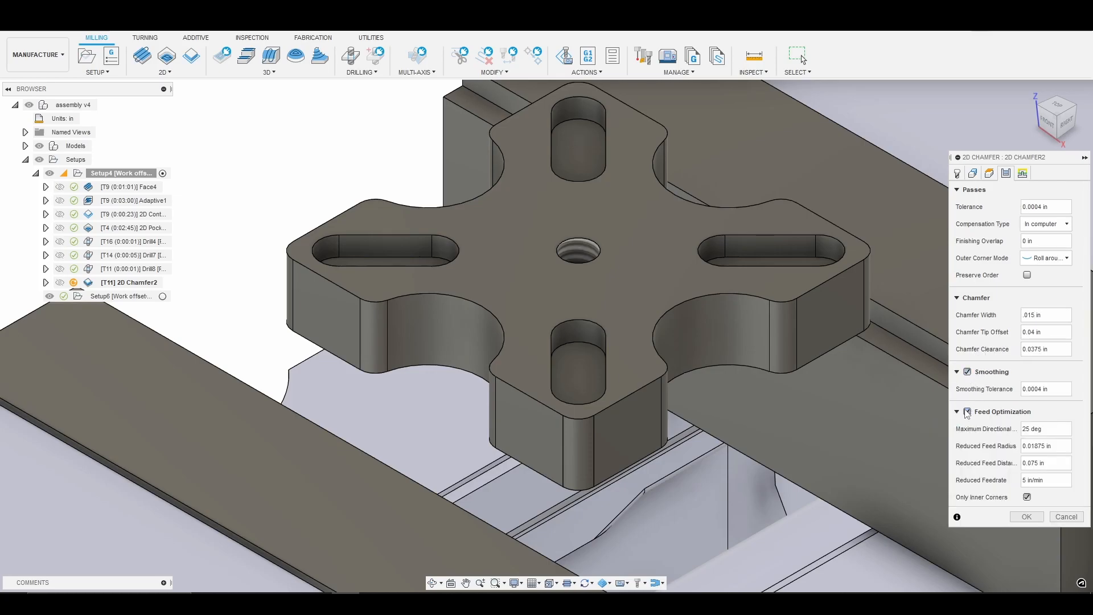
# Use a 45 deg lead-in sweep angle with Perpendicular enabled and confirm the 2D chamfer operation
pyautogui.click(1030, 180)
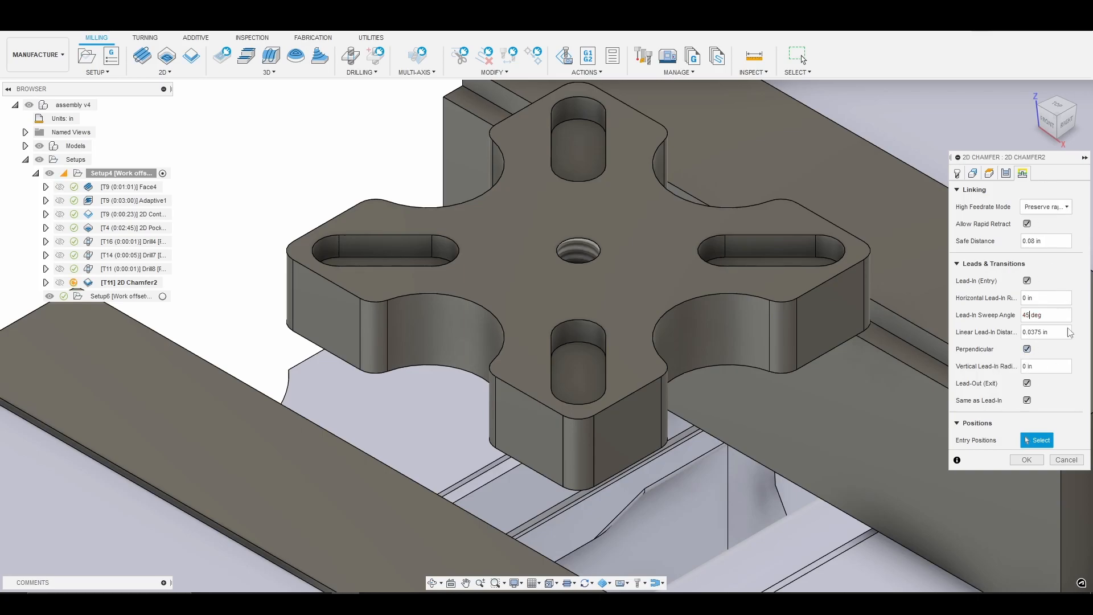
pyautogui.click(1036, 461)
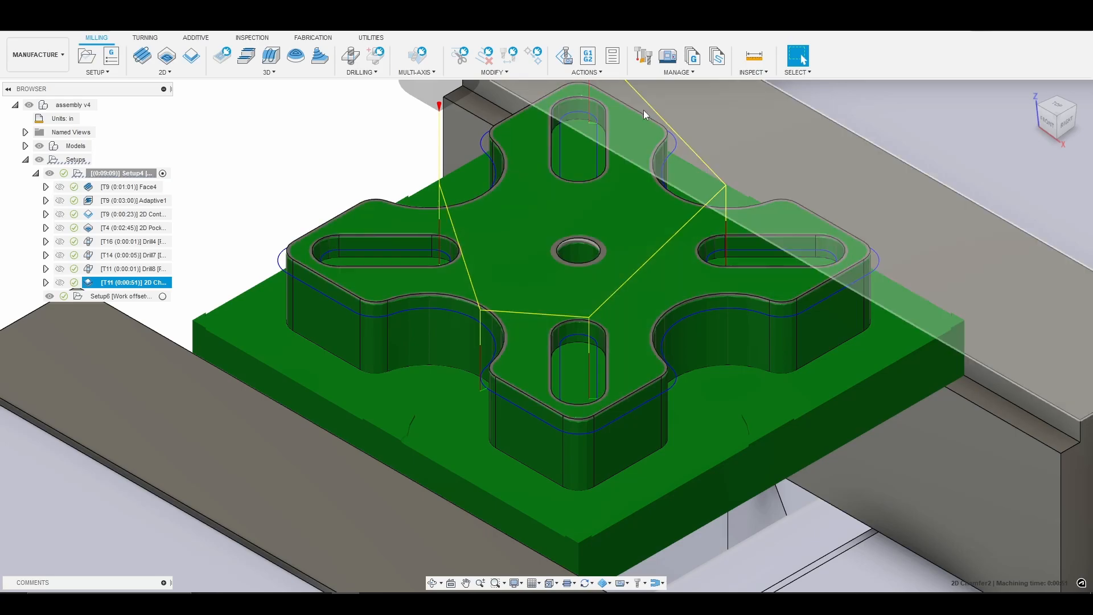
# Simulate the 2D chamfer operation around the outer profile and the slots
pyautogui.rightClick(161, 285)
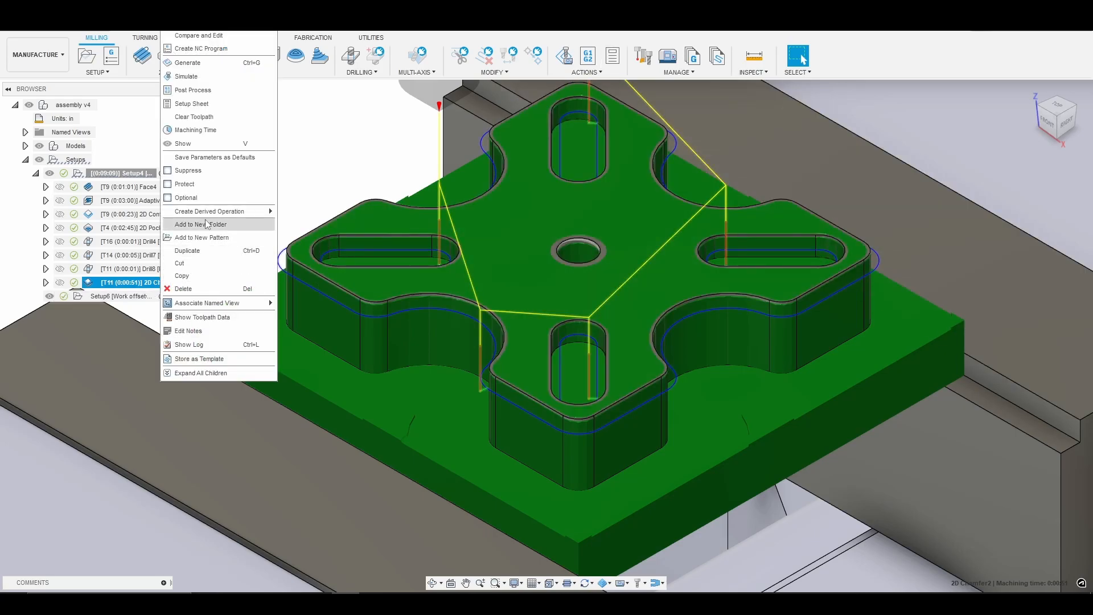
pyautogui.click(221, 77)
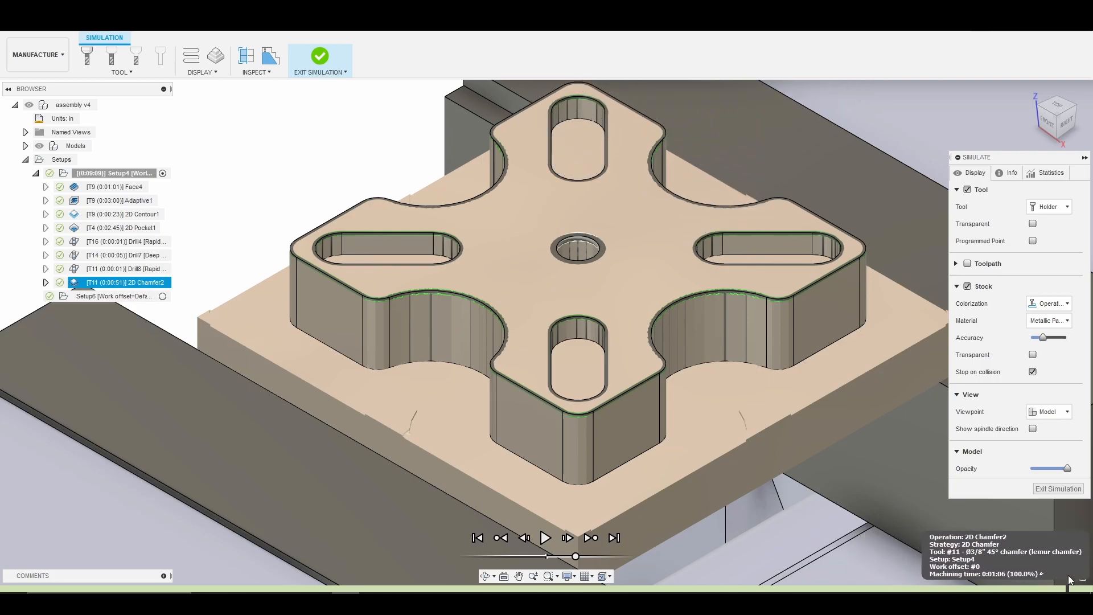
pyautogui.click(1060, 489)
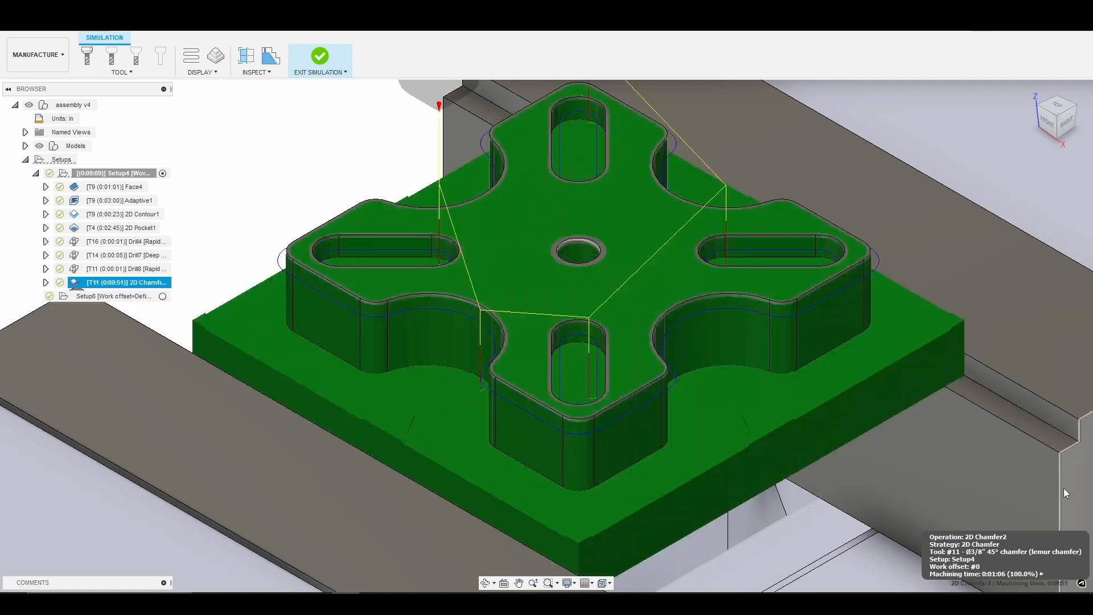